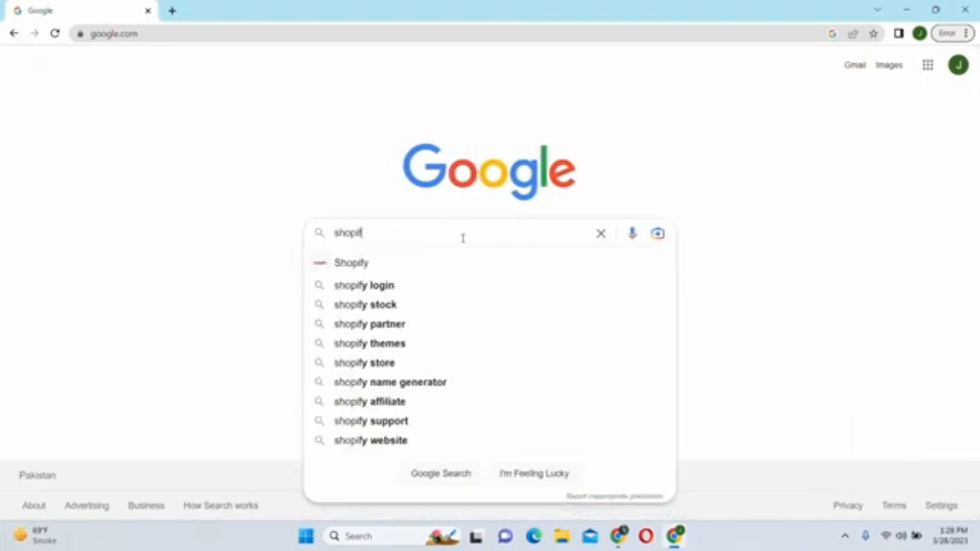
# - Search Google for 'shopify' and scroll through the results
pyautogui.press('Return')
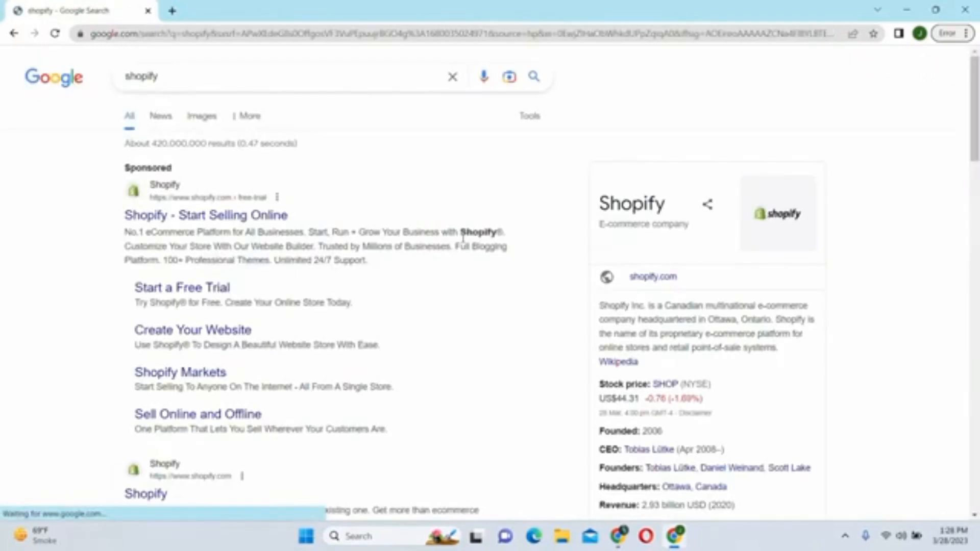
pyautogui.scroll(-6, 306, 177)
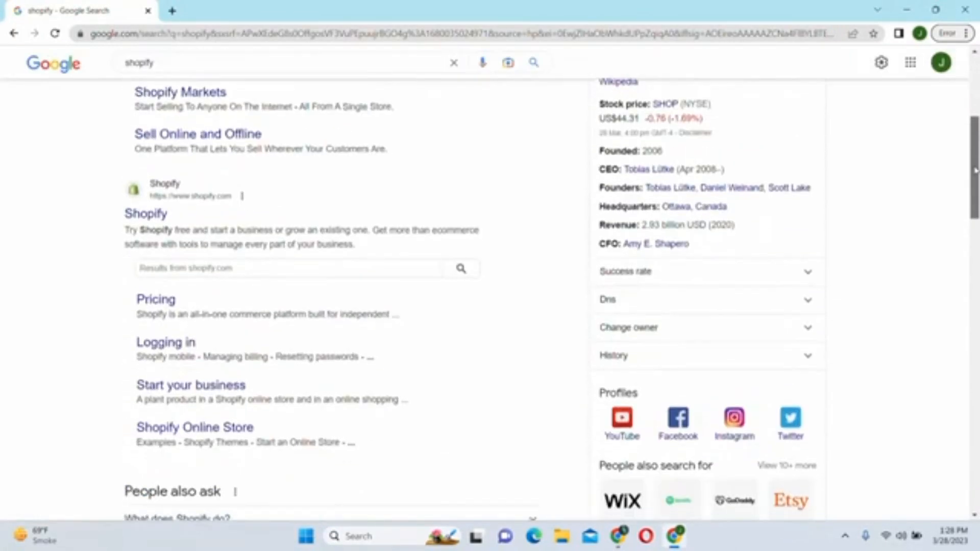
# - Open the official shopify.com site from the search results
pyautogui.click(167, 188)
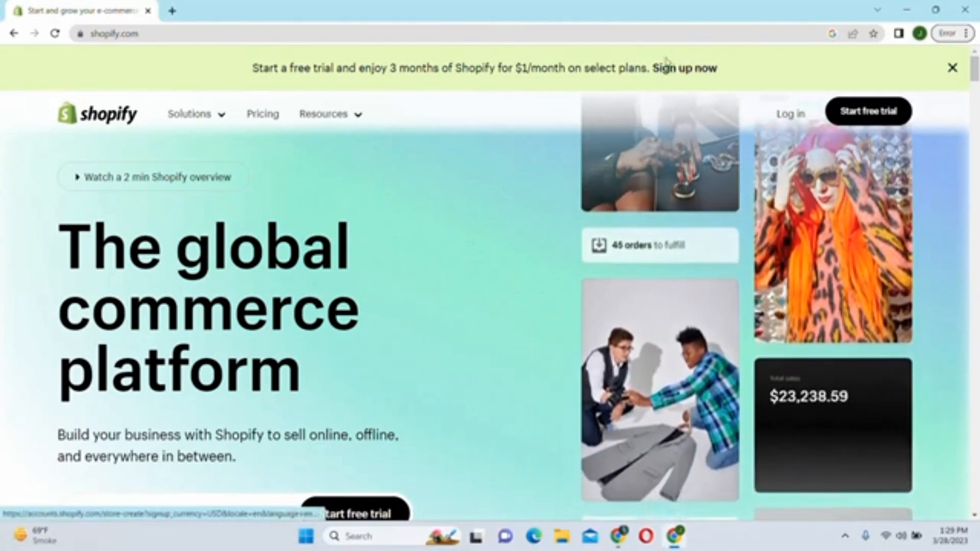
# - Start the trial sign-up as a seller who is just starting, keeping the online store option
pyautogui.click(678, 76)
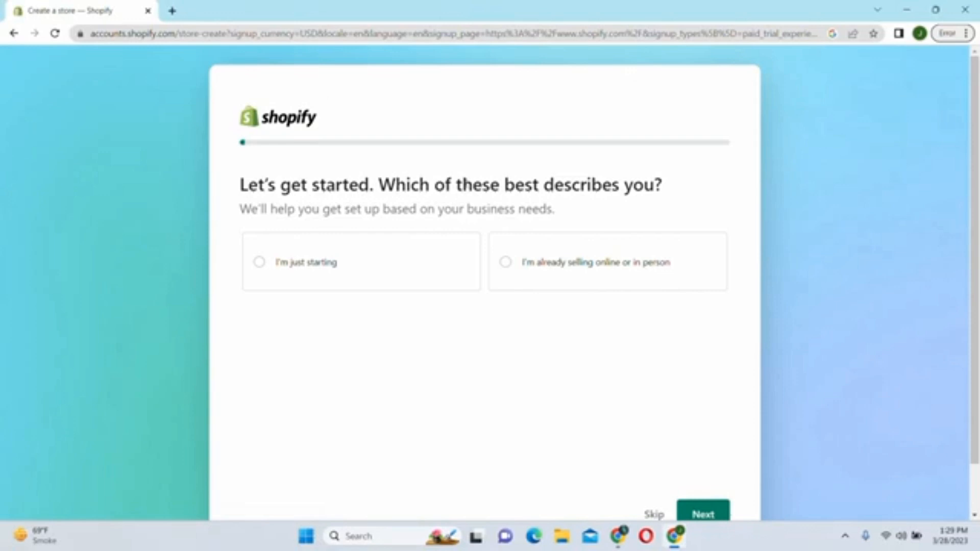
pyautogui.click(280, 270)
pyautogui.scroll(-1, 725, 398)
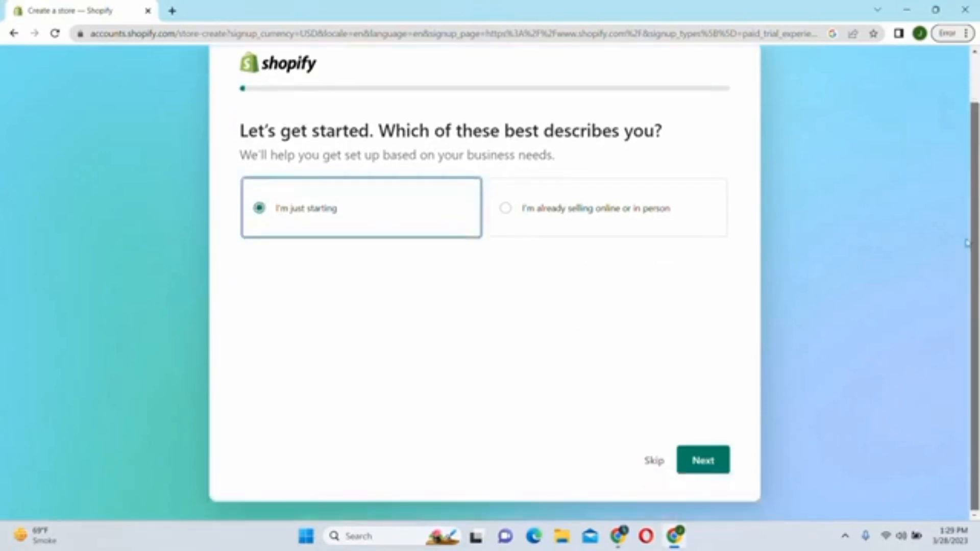
pyautogui.click(705, 469)
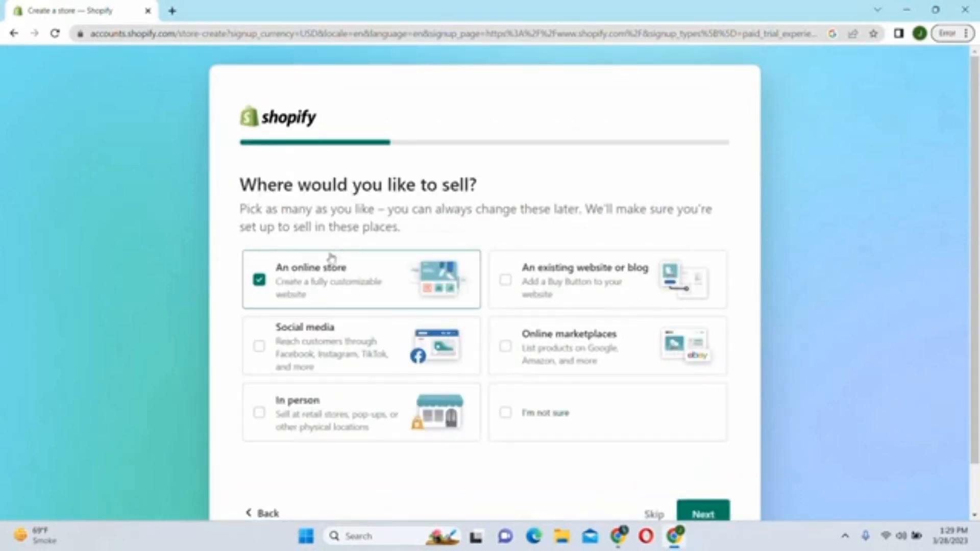
pyautogui.scroll(-1, 775, 441)
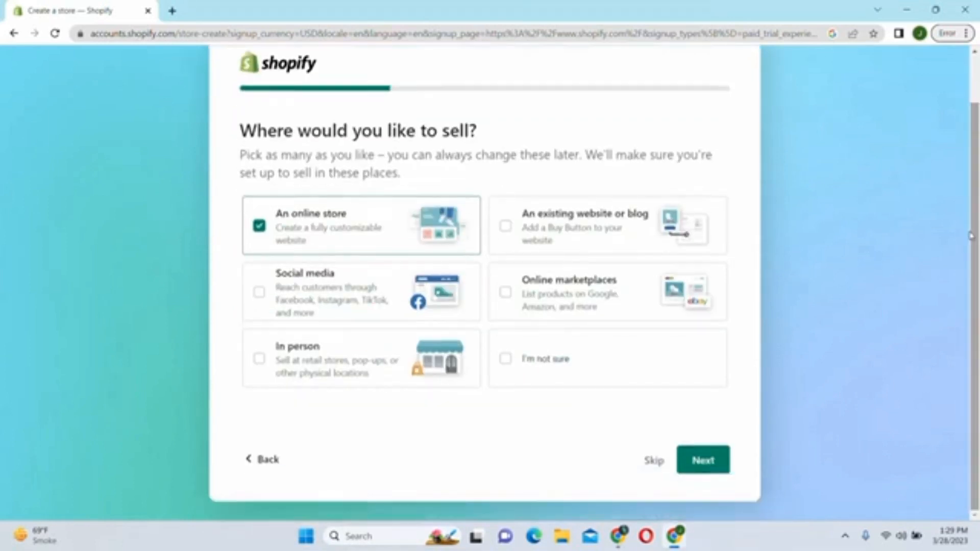
pyautogui.click(704, 465)
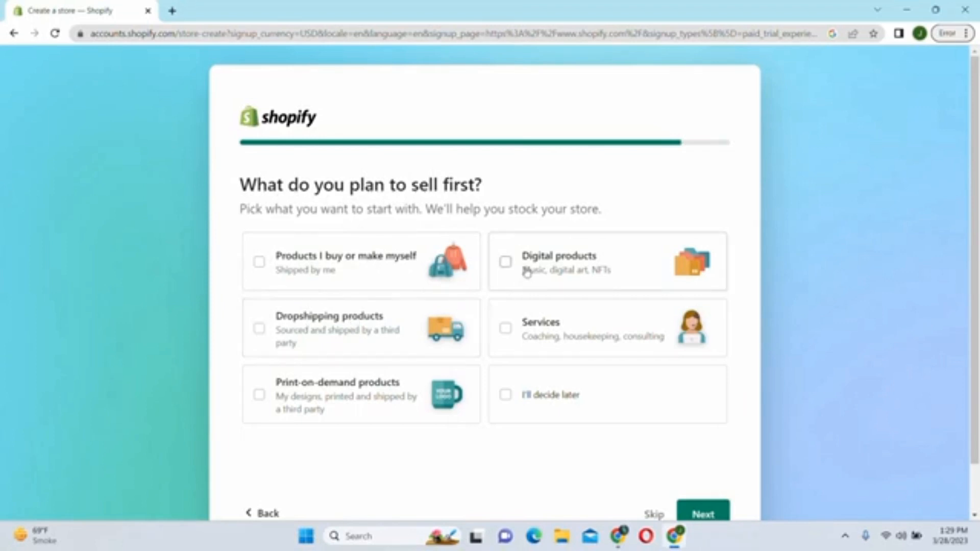
# - Choose 'Products I buy or make myself' and 'Dropshipping products' as what to sell
pyautogui.click(259, 264)
pyautogui.click(259, 327)
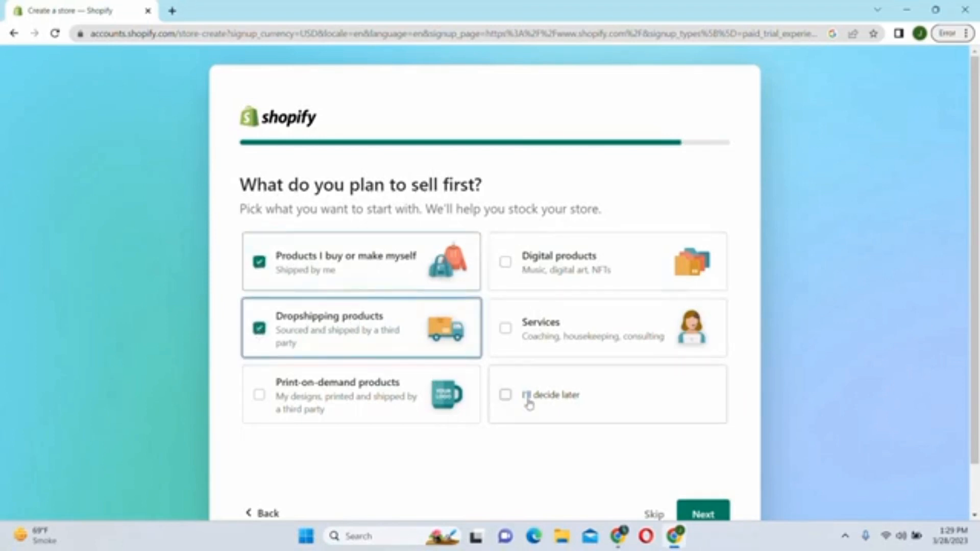
pyautogui.click(700, 511)
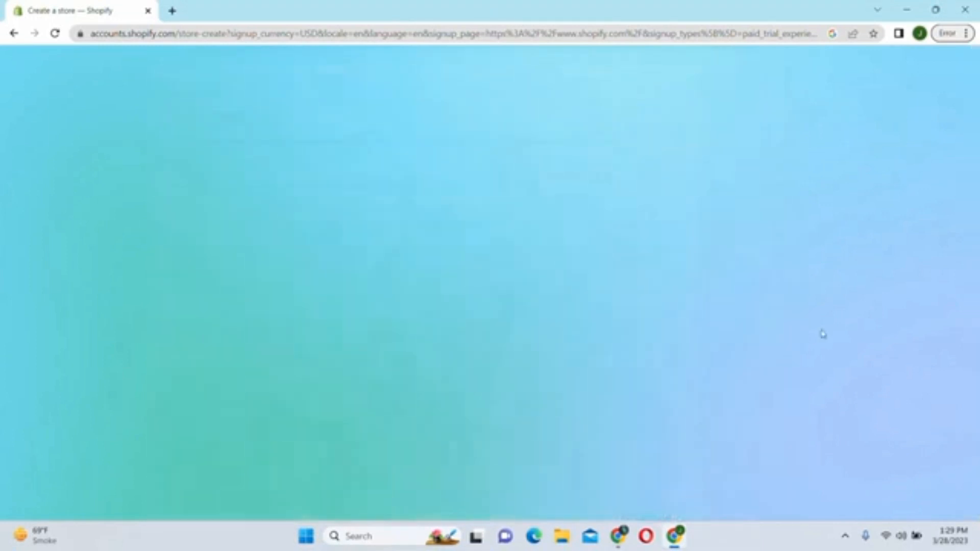
# - Name the store 'Jakzil' and keep Pakistan as the business location
pyautogui.click(475, 335)
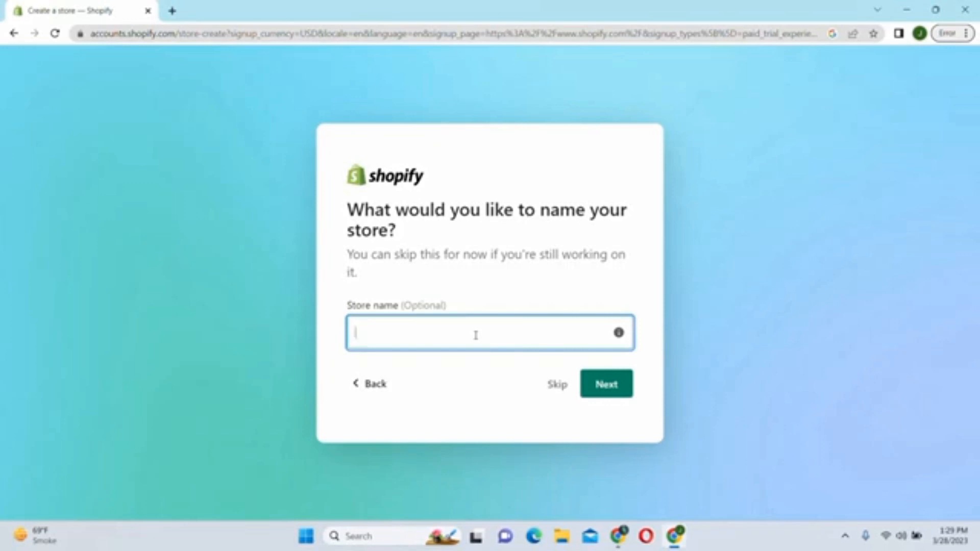
pyautogui.write('Jak')
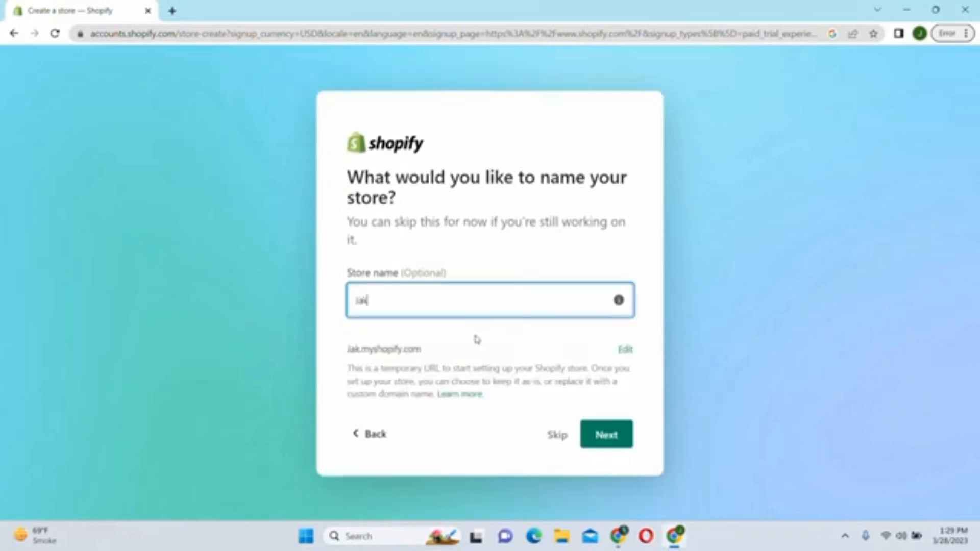
pyautogui.write('zil')
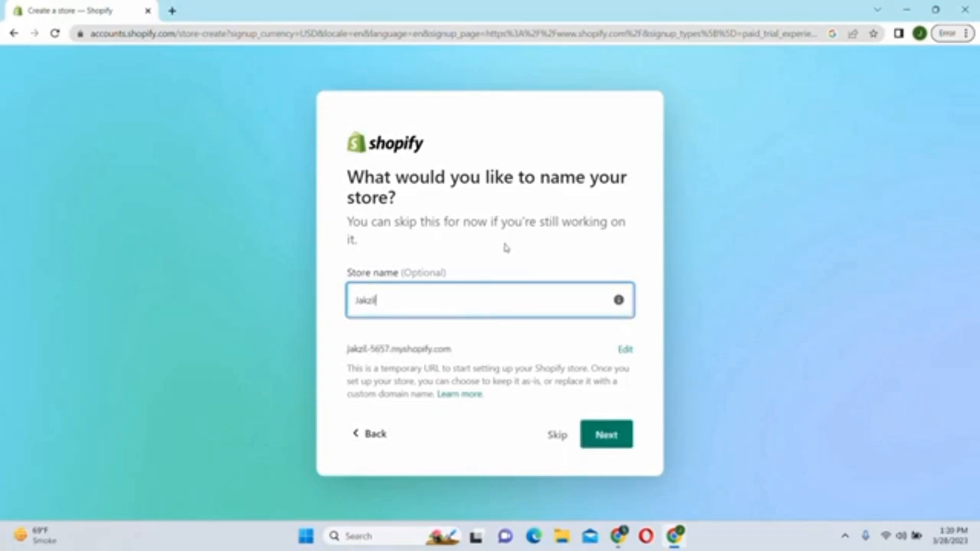
pyautogui.click(602, 447)
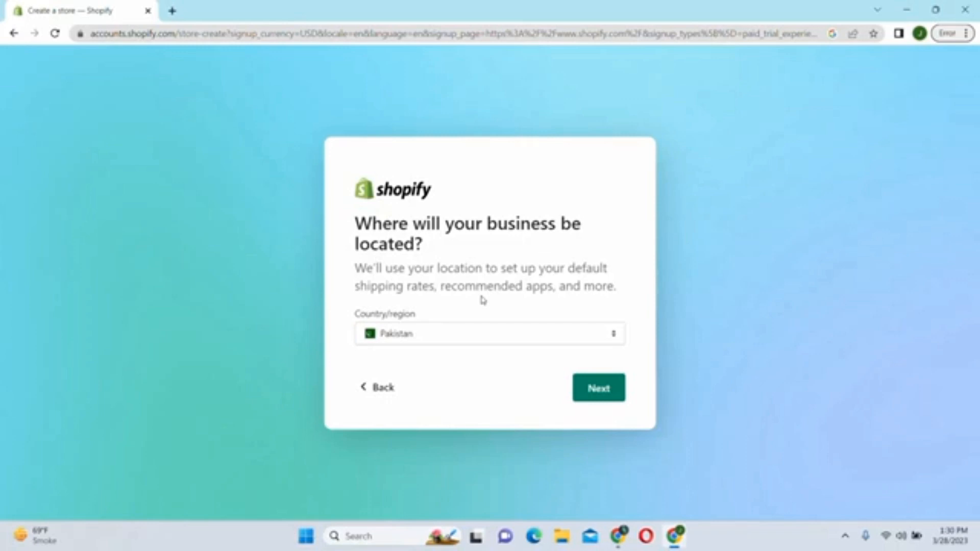
pyautogui.click(598, 390)
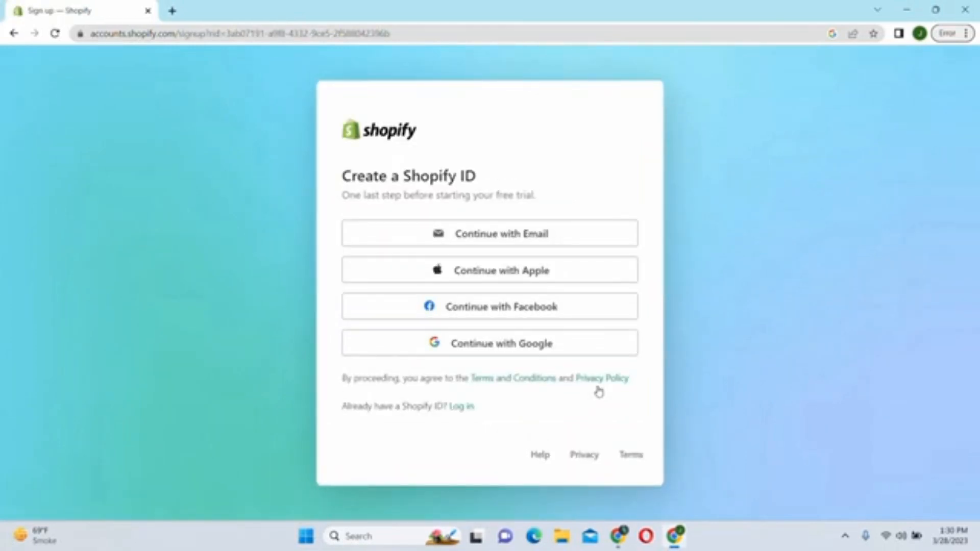
# - Create the Shopify ID with Continue with Google and the chosen Google account
pyautogui.click(499, 351)
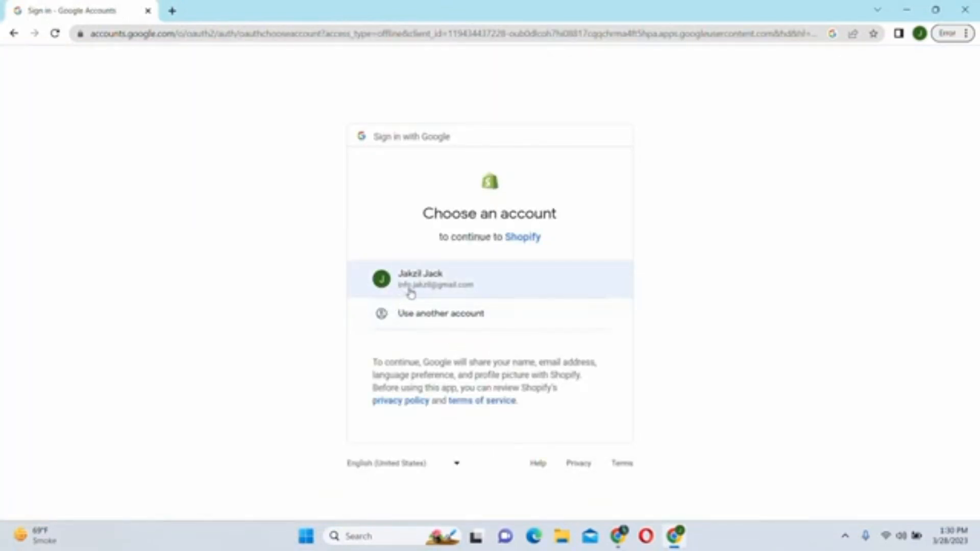
pyautogui.click(437, 285)
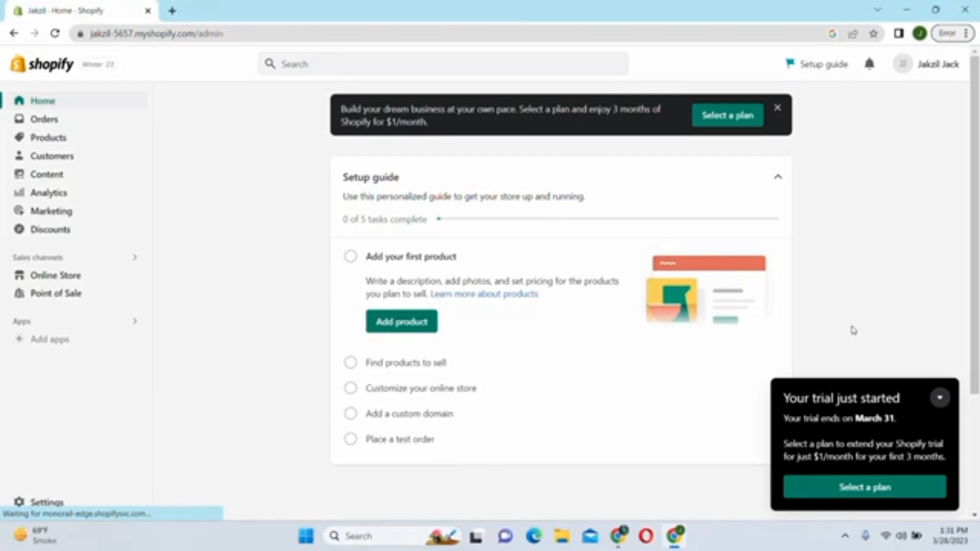
# - Send a verification email for the sender address from Settings, then start a new browser tab
pyautogui.click(939, 398)
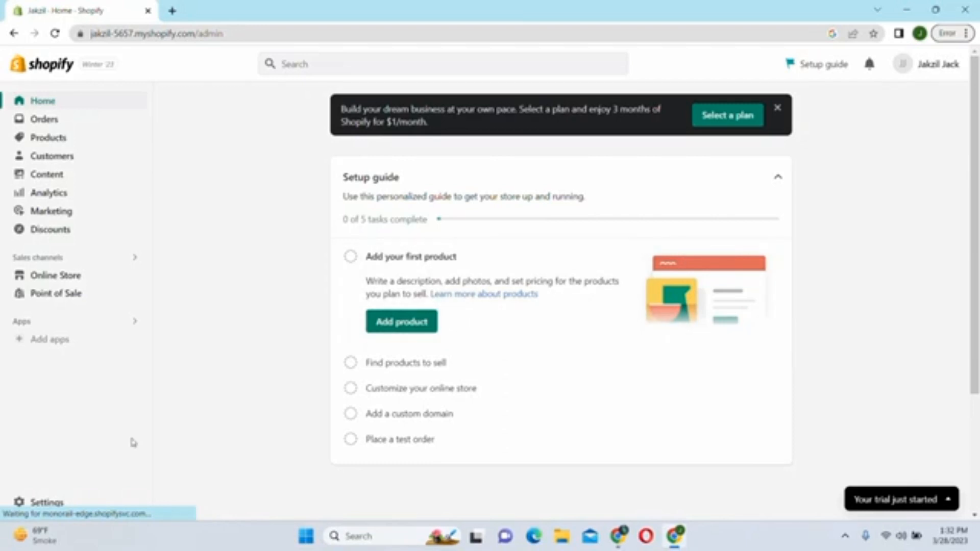
pyautogui.click(41, 504)
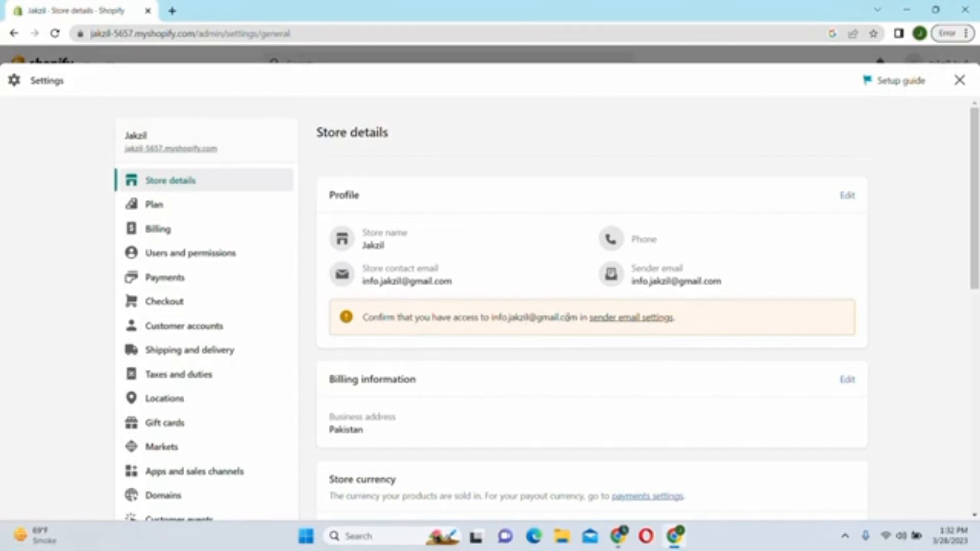
pyautogui.click(625, 321)
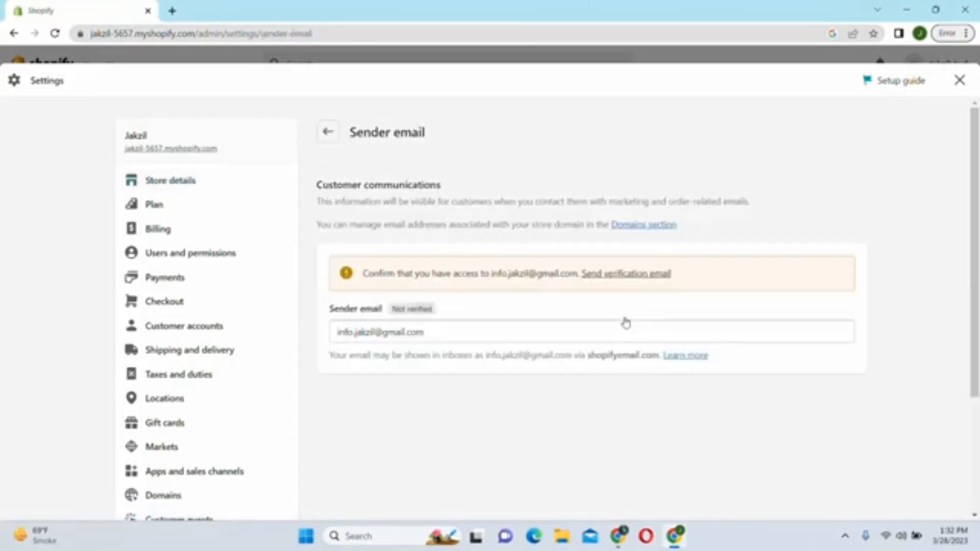
pyautogui.click(631, 279)
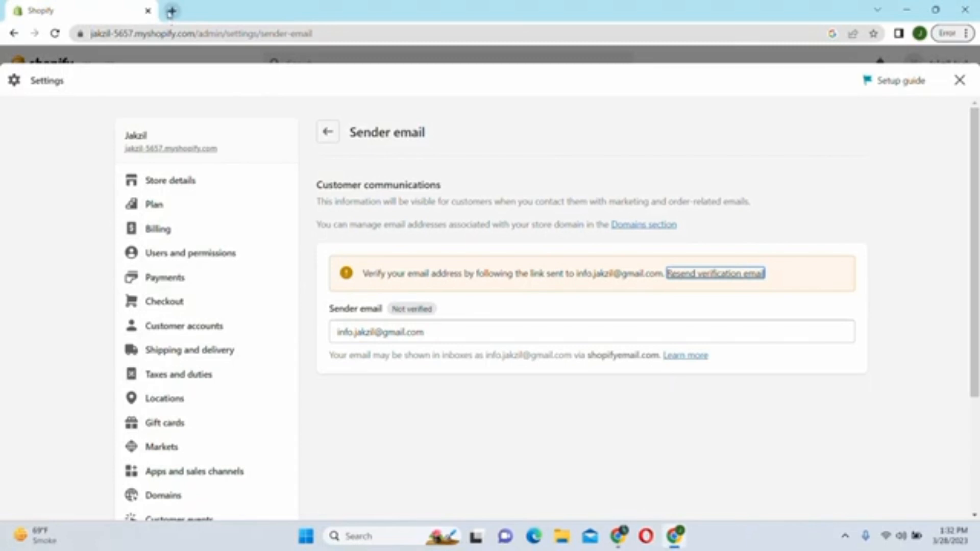
pyautogui.click(172, 11)
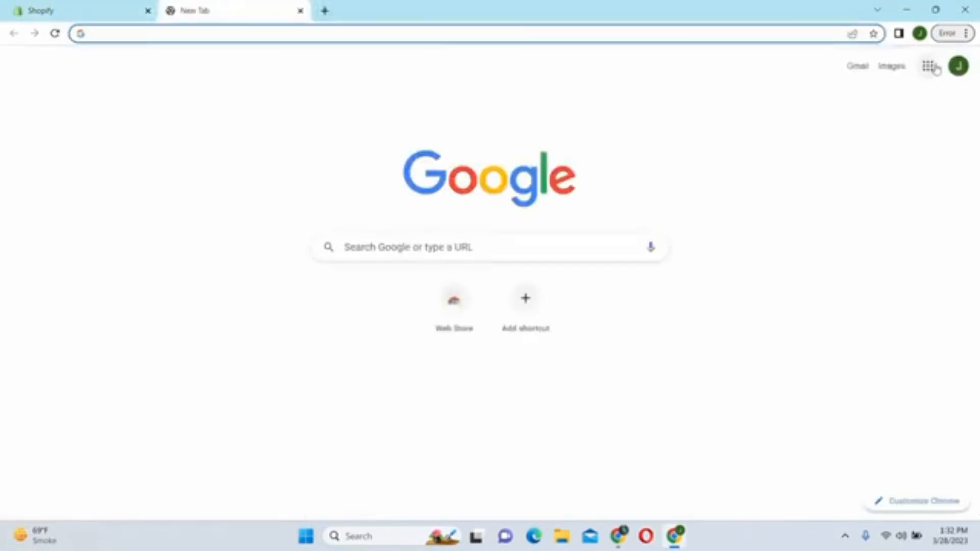
# - Open the 'Verify your email address' message in Gmail and verify the sender email
pyautogui.click(857, 67)
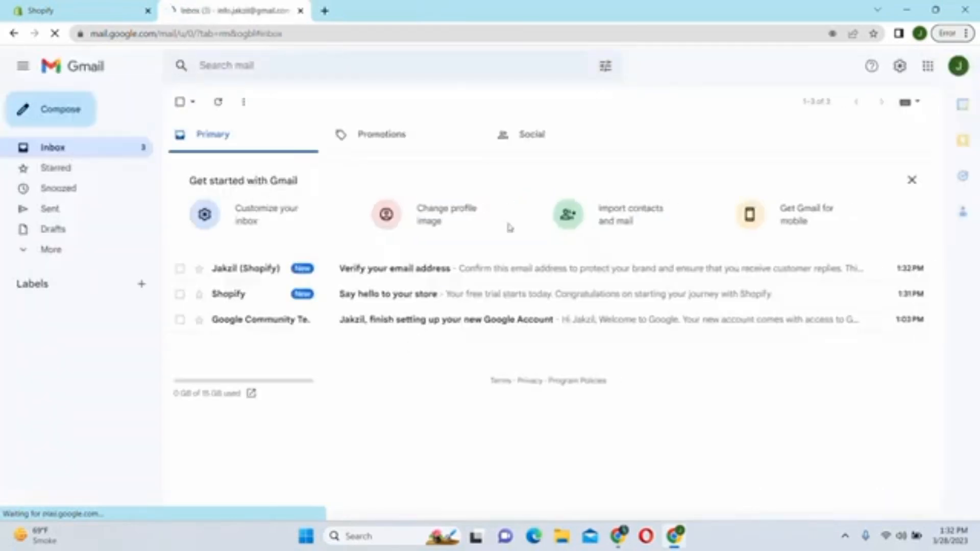
pyautogui.click(365, 276)
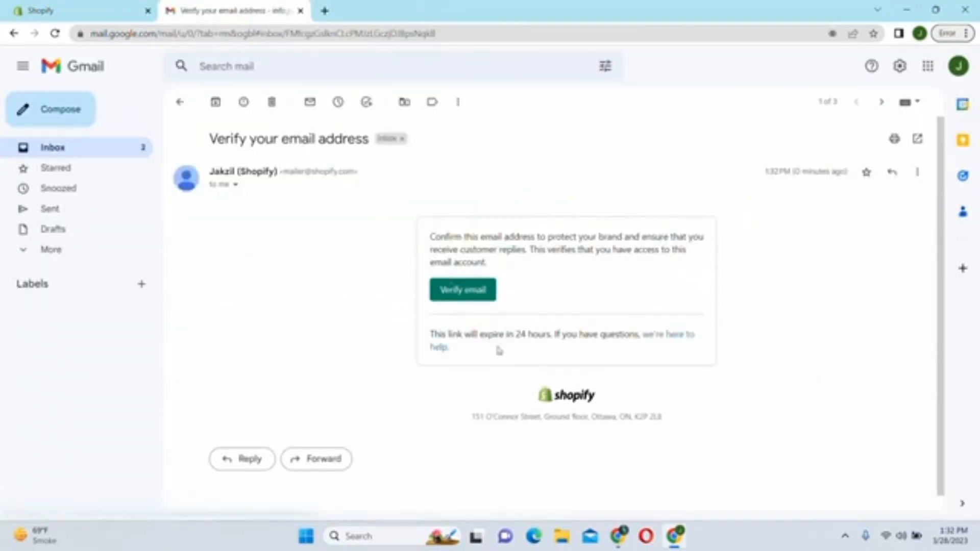
pyautogui.click(463, 290)
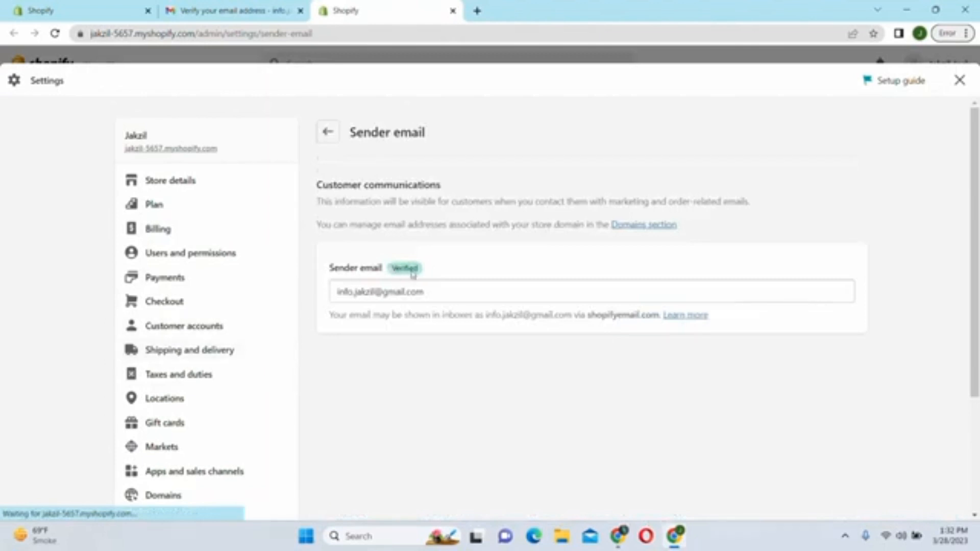
# - Close the extra tab and reopen Settings on the original Shopify tab to reach Store details
pyautogui.click(163, 184)
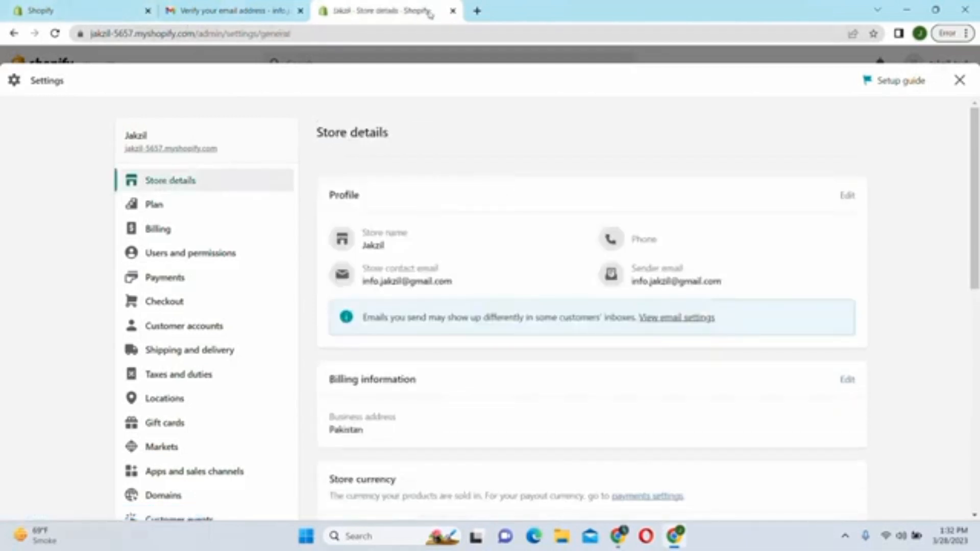
pyautogui.click(453, 11)
pyautogui.click(104, 7)
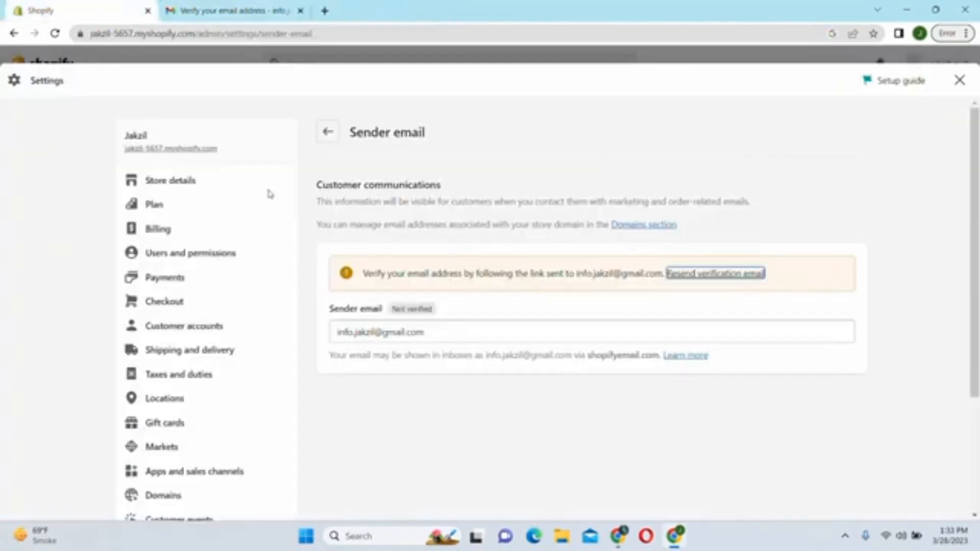
pyautogui.click(959, 80)
pyautogui.moveTo(976, 207); pyautogui.dragTo(977, 312)
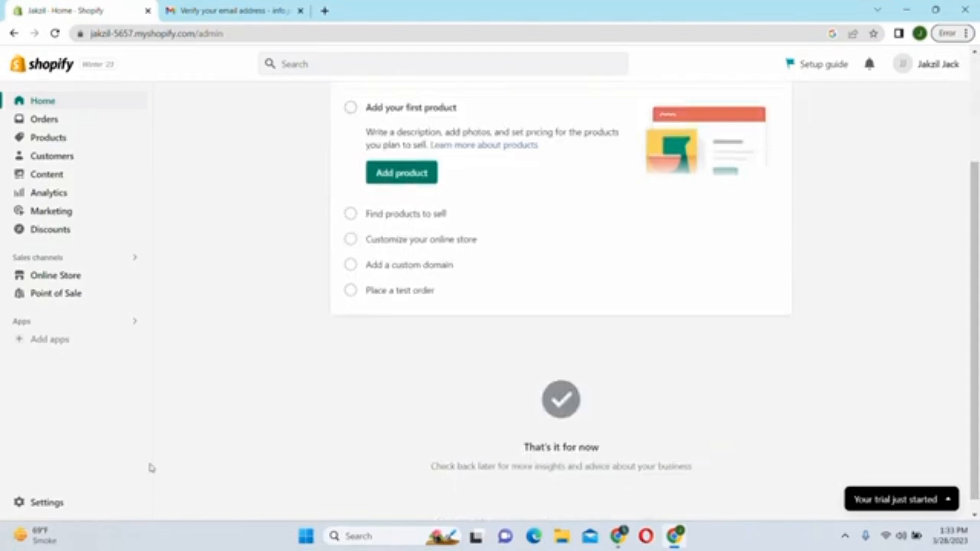
pyautogui.click(46, 503)
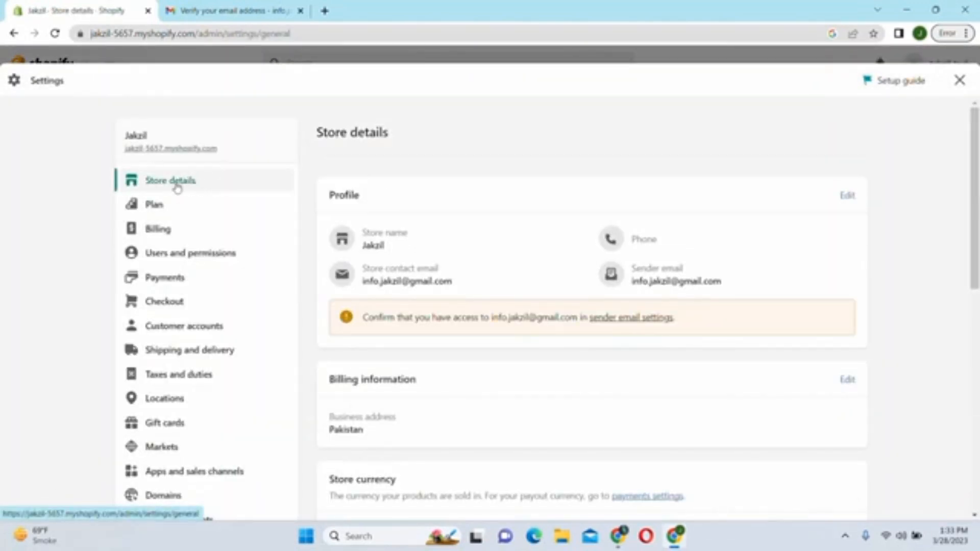
# - Edit the store profile and enter the store's phone number in the Phone field
pyautogui.click(847, 197)
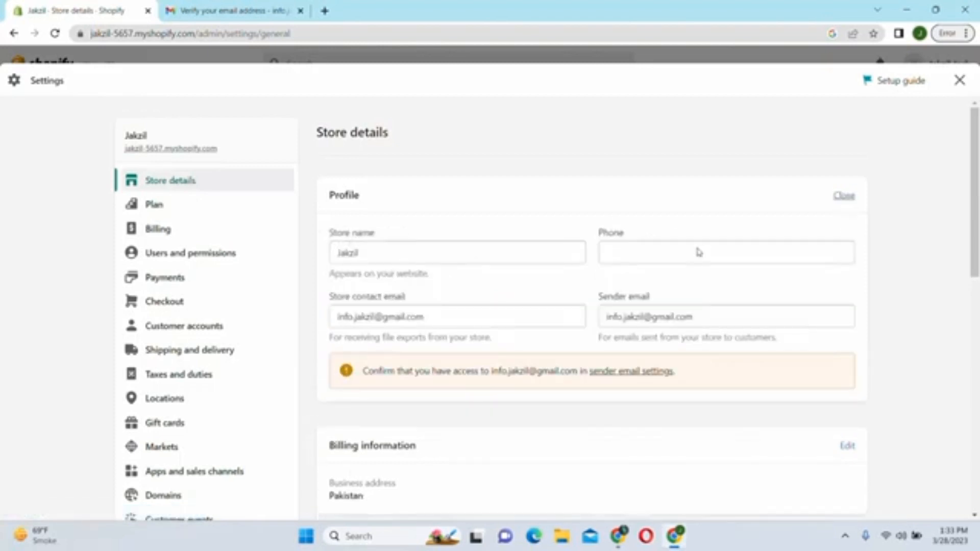
pyautogui.click(614, 259)
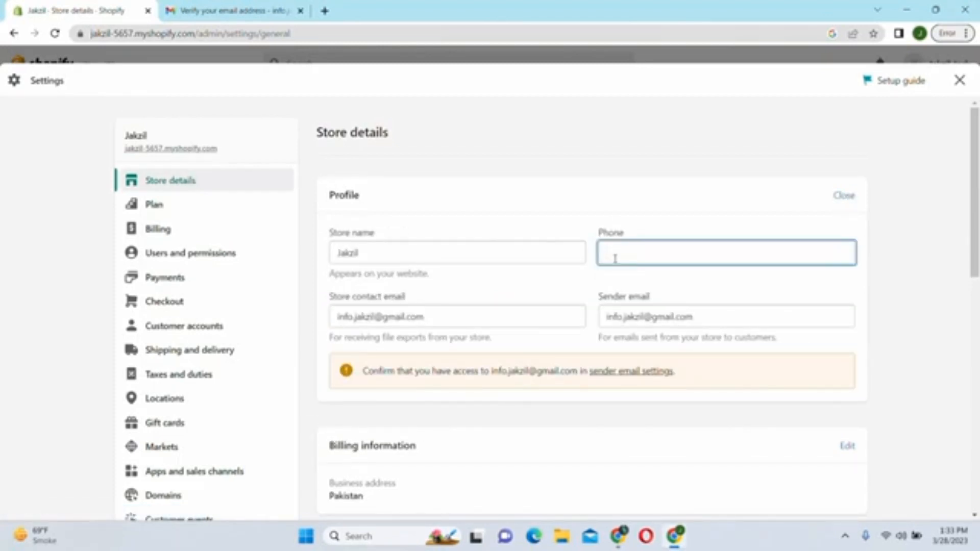
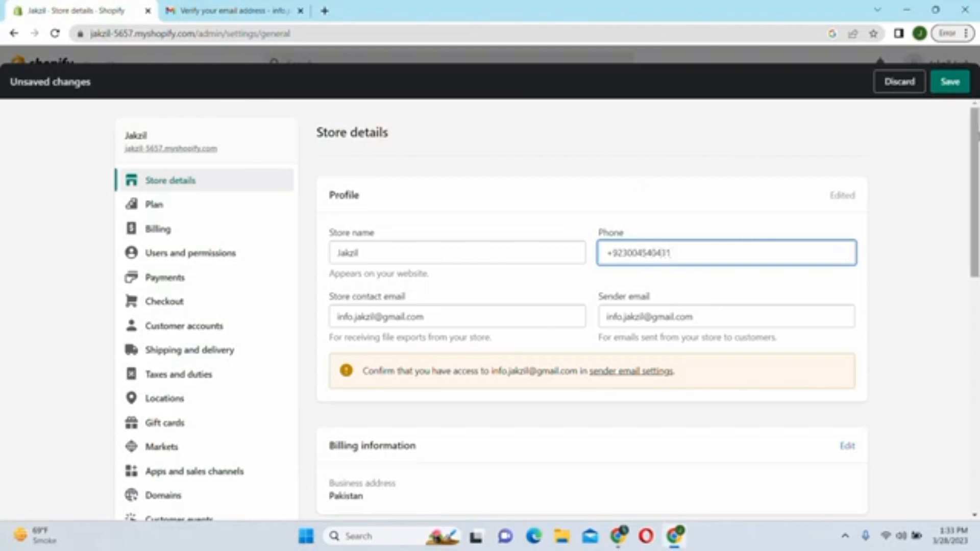
pyautogui.moveTo(974, 137); pyautogui.dragTo(973, 234)
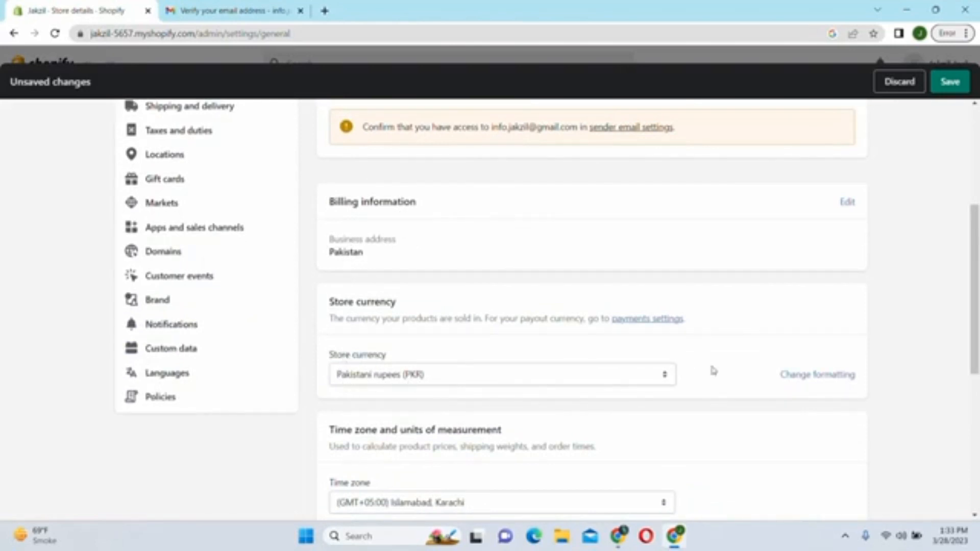
# - Test, then clear, an order ID prefix and suffix, keeping #1001 format, and save the store details
pyautogui.scroll(-5, 715, 371)
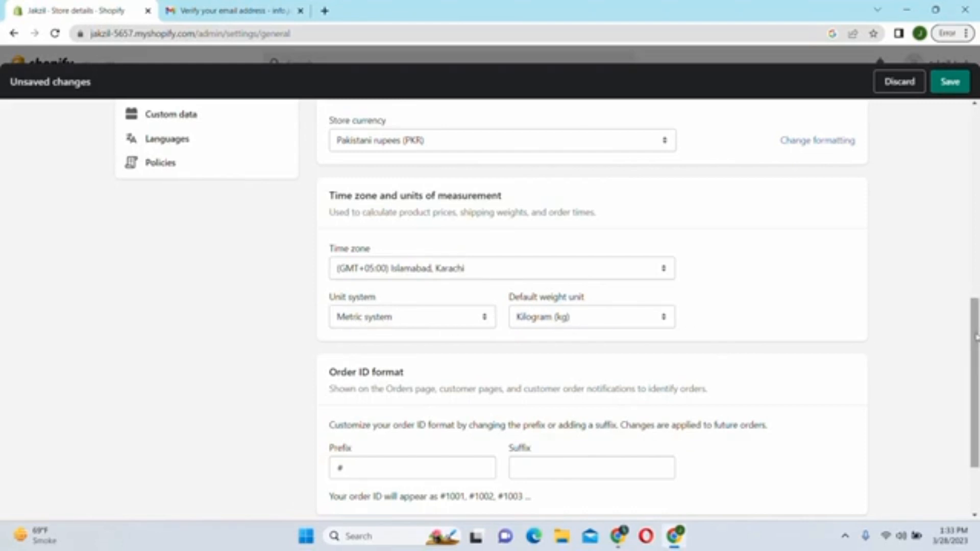
pyautogui.scroll(-2, 974, 337)
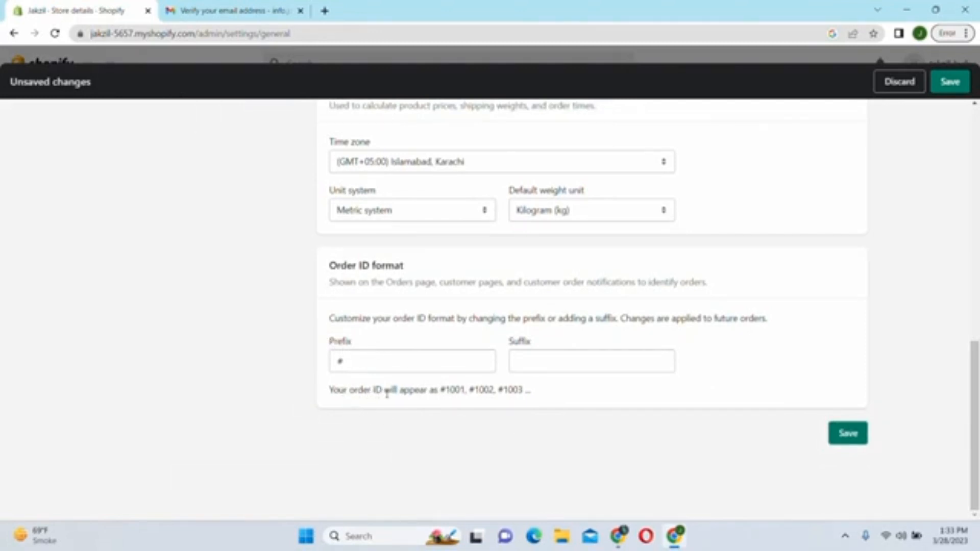
pyautogui.click(400, 368)
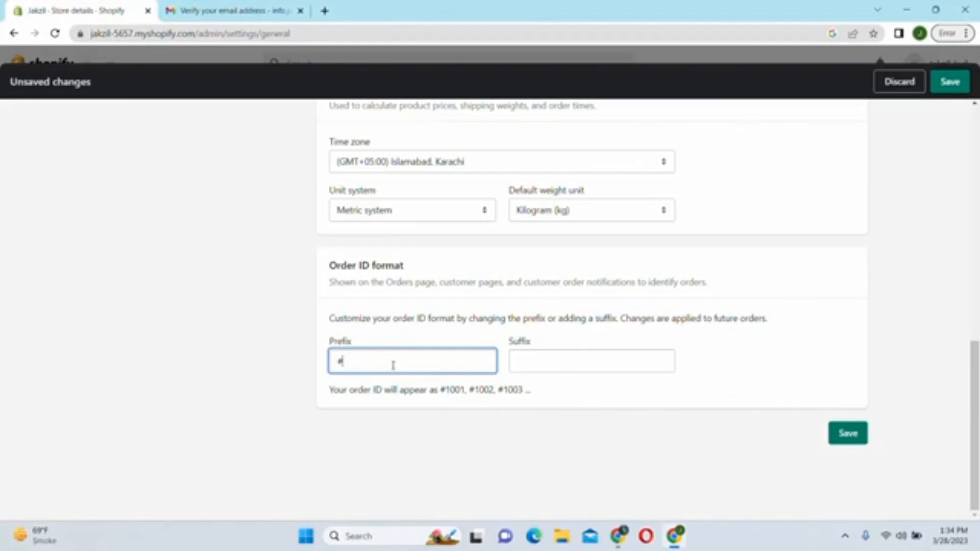
pyautogui.write('45')
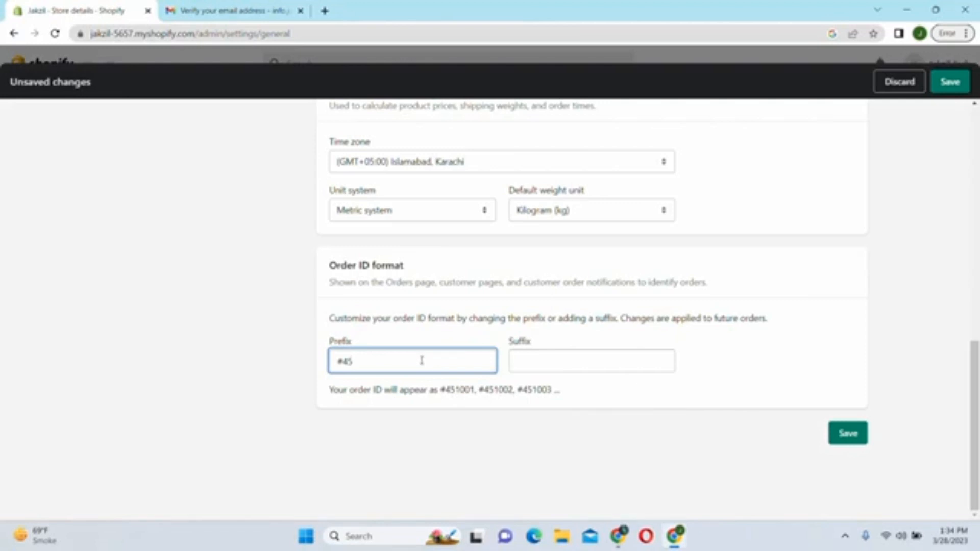
pyautogui.press('BackSpace')
pyautogui.press('BackSpace')
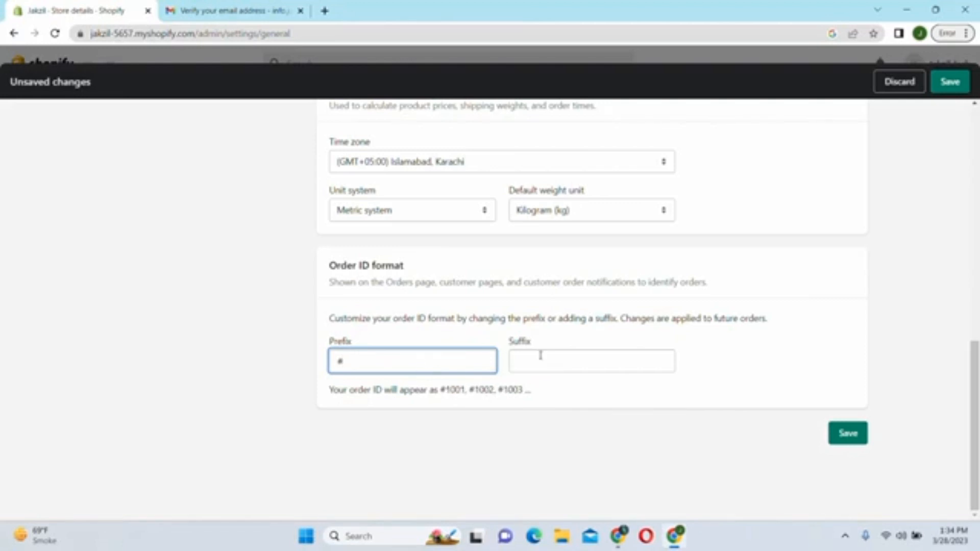
pyautogui.click(528, 367)
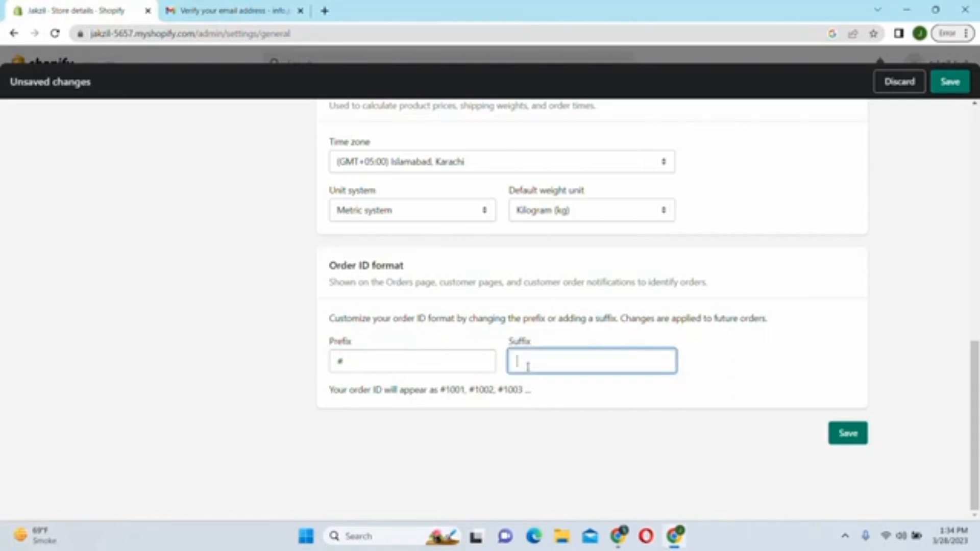
pyautogui.write('jgj')
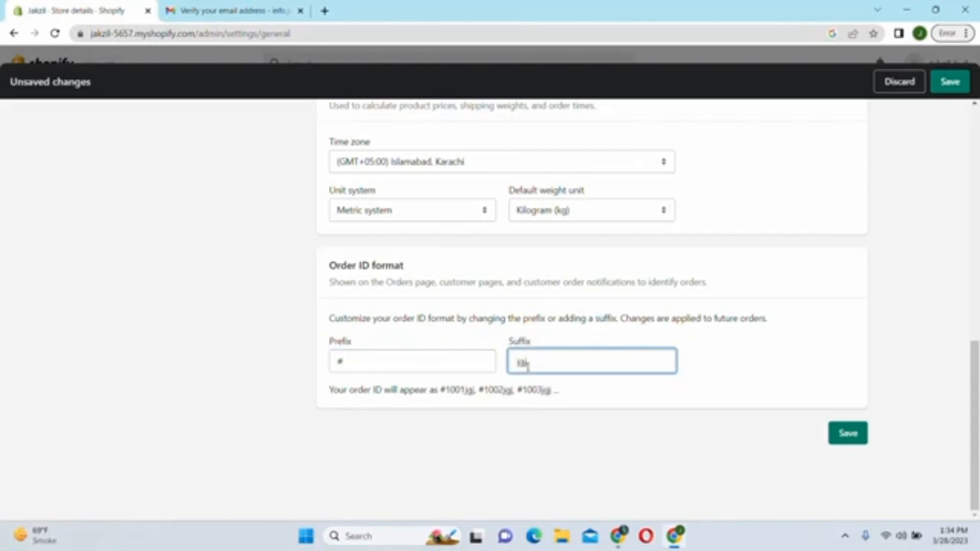
pyautogui.press('BackSpace')
pyautogui.press('BackSpace')
pyautogui.press('BackSpace')
pyautogui.write('54654')
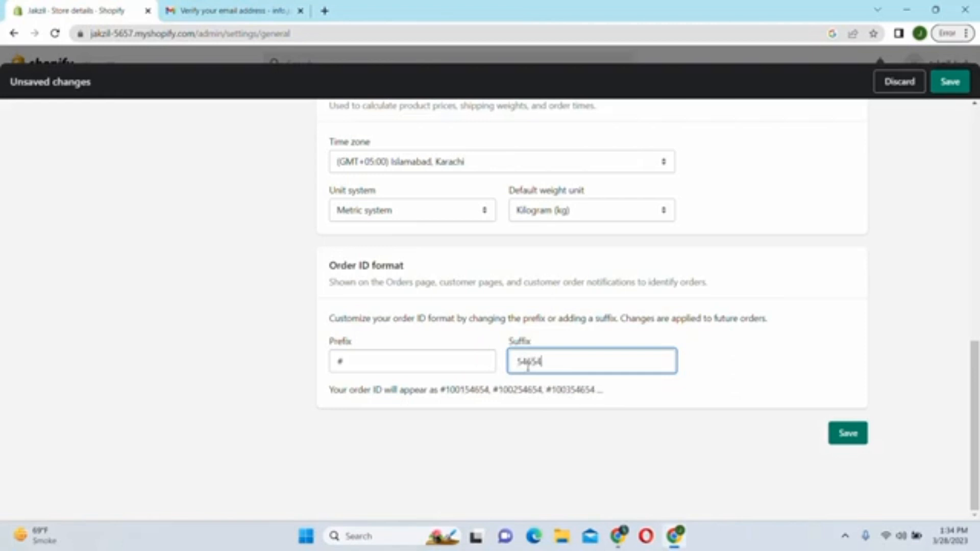
pyautogui.press('BackSpace')
pyautogui.press('BackSpace')
pyautogui.press('BackSpace')
pyautogui.press('BackSpace')
pyautogui.press('BackSpace')
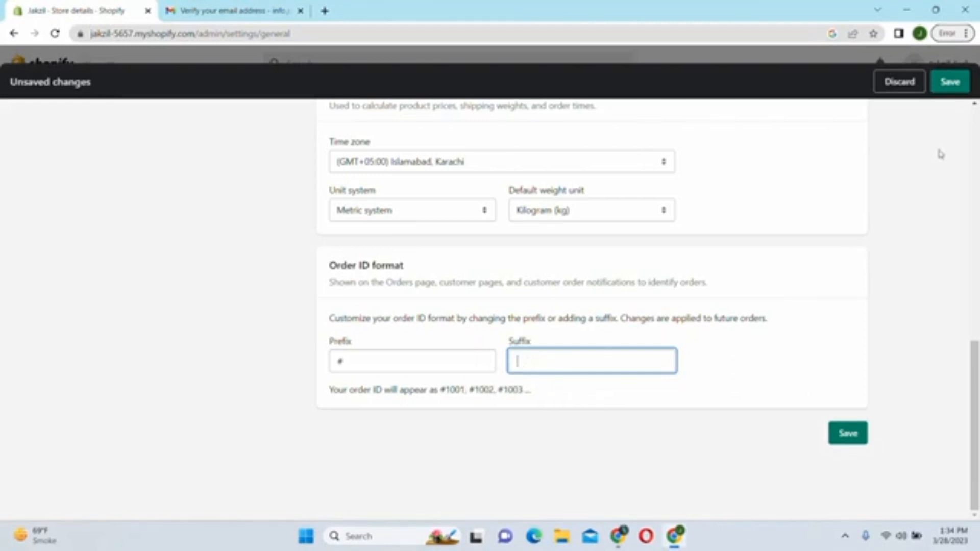
pyautogui.click(944, 87)
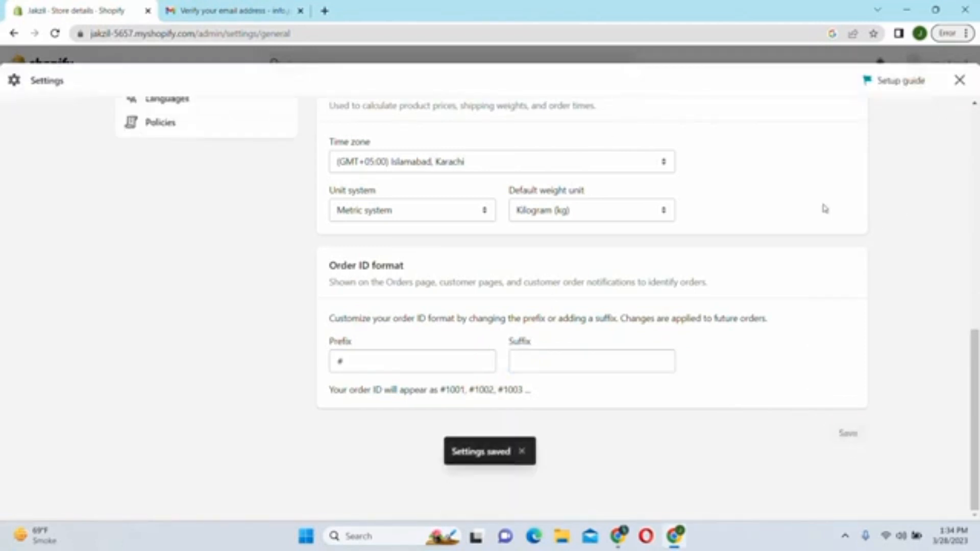
pyautogui.moveTo(973, 357); pyautogui.dragTo(972, 148)
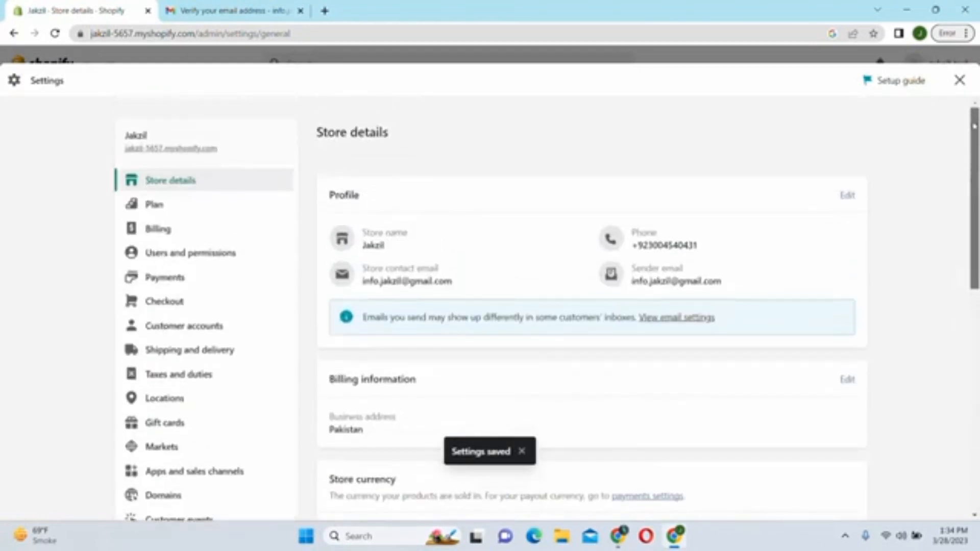
# - Review the trial plan, then check Billing: no payment method, USD, trial ending March 31, 2023
pyautogui.click(155, 205)
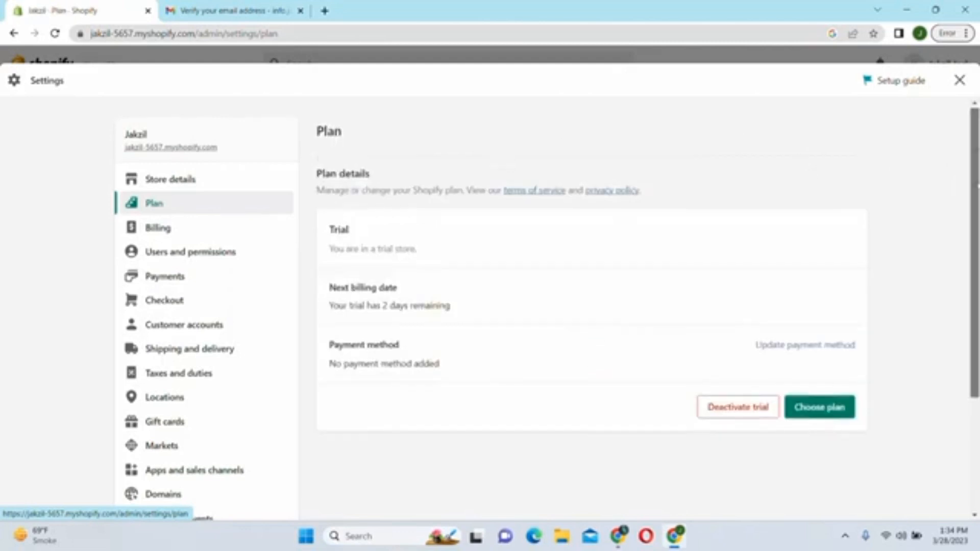
pyautogui.moveTo(976, 161)
pyautogui.mouseDown()
pyautogui.moveTo(976, 250)
pyautogui.moveTo(976, 161)
pyautogui.mouseUp()
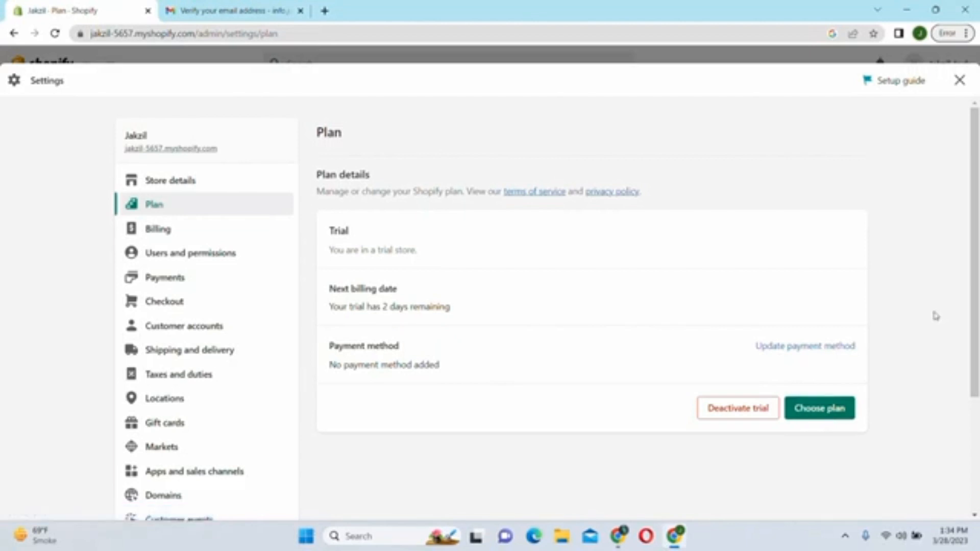
pyautogui.click(153, 230)
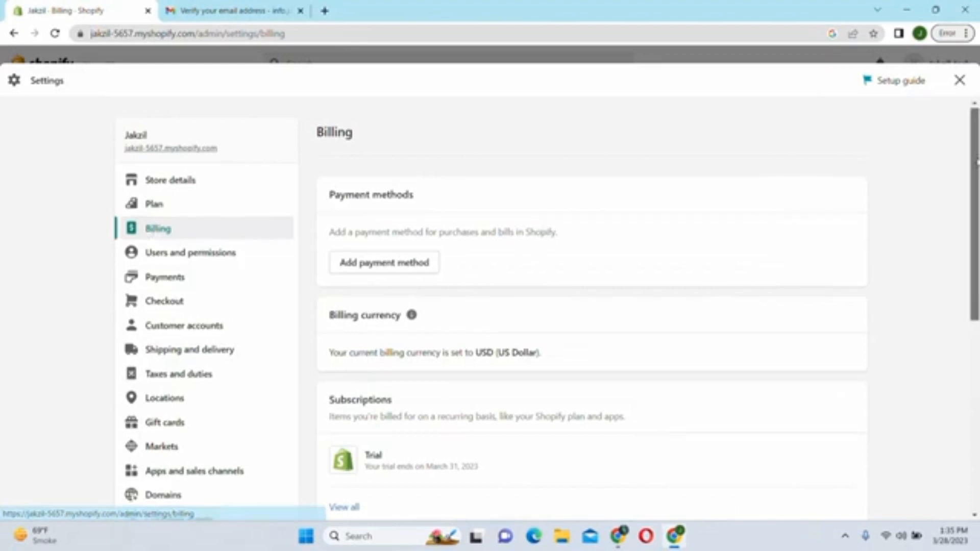
pyautogui.moveTo(977, 159); pyautogui.dragTo(977, 192)
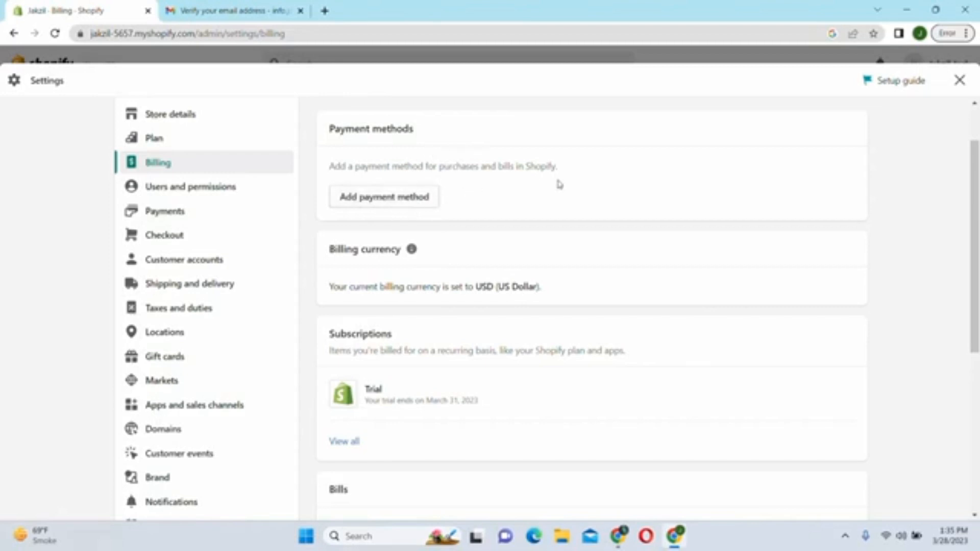
pyautogui.moveTo(973, 164); pyautogui.dragTo(974, 135)
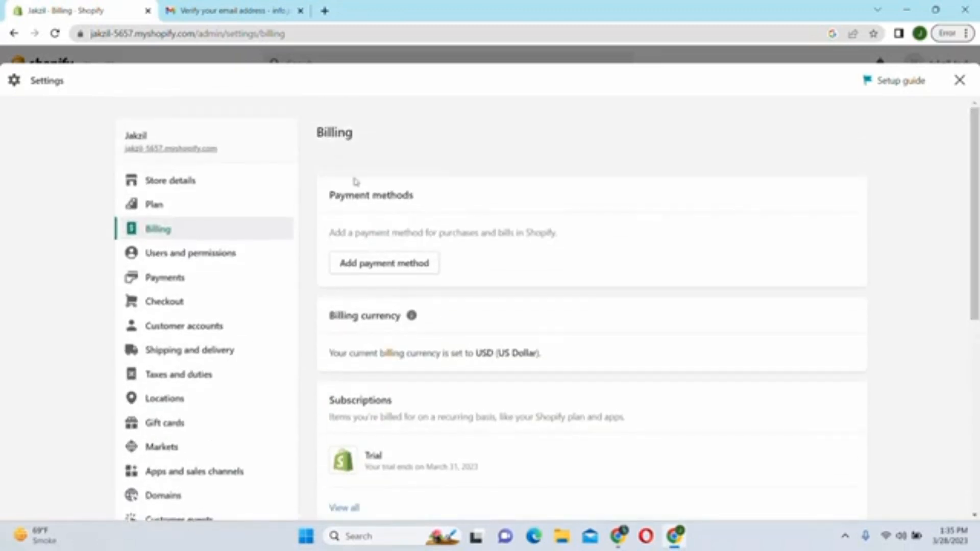
# - Review Users and permissions: up to 2 staff, open collaborator requests, Google Apps login disabled
pyautogui.click(180, 260)
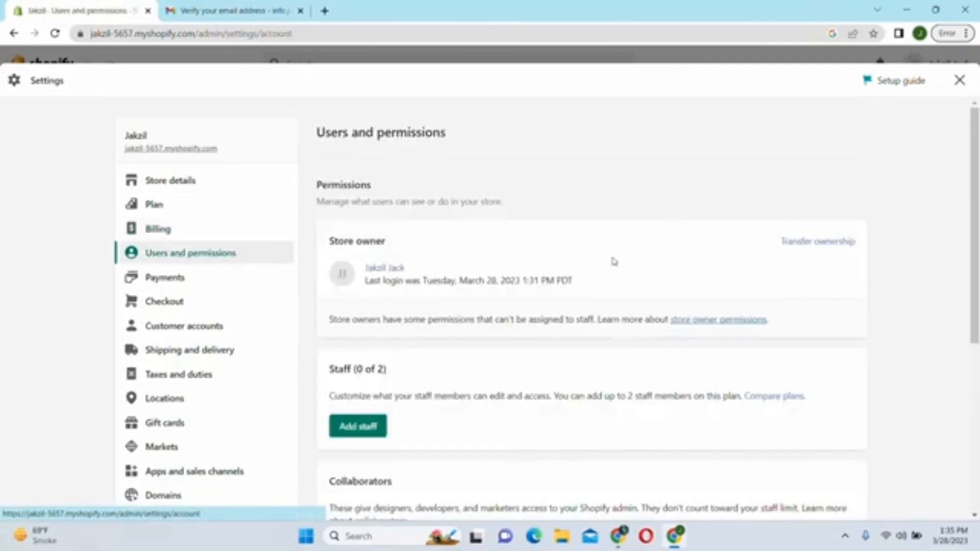
pyautogui.moveTo(975, 146); pyautogui.dragTo(967, 224)
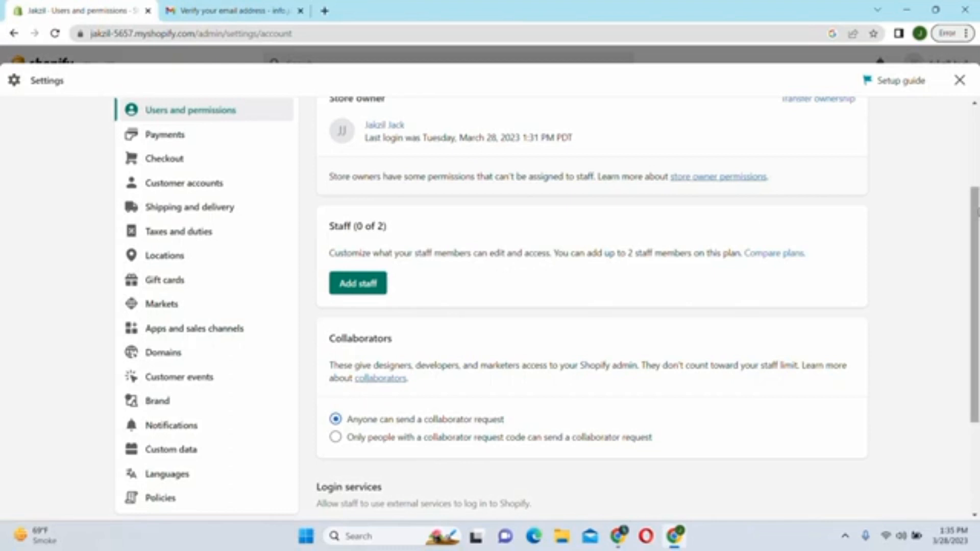
pyautogui.scroll(-3, 973, 306)
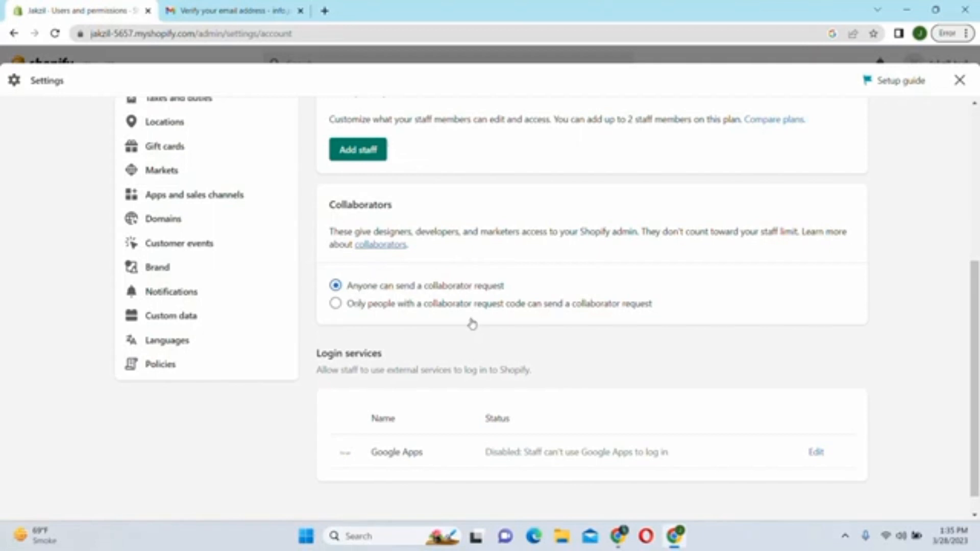
pyautogui.scroll(-1, 975, 329)
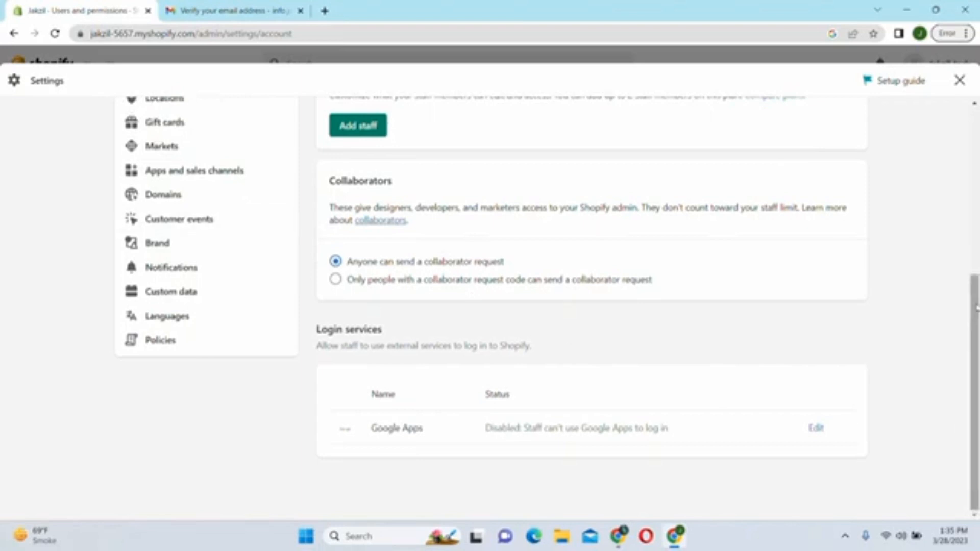
pyautogui.moveTo(975, 311); pyautogui.dragTo(976, 97)
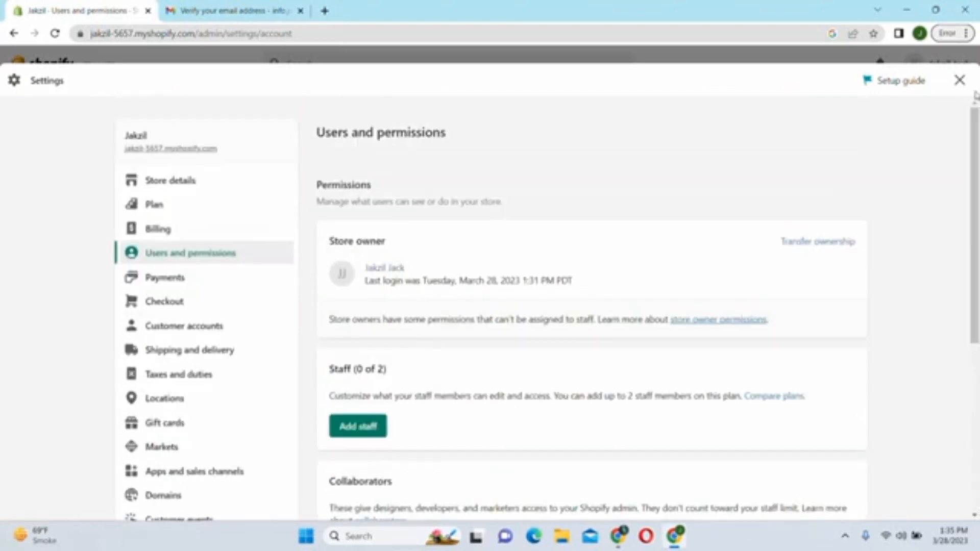
# - On the Payments settings page, show the options for adding a manual payment method
pyautogui.click(154, 282)
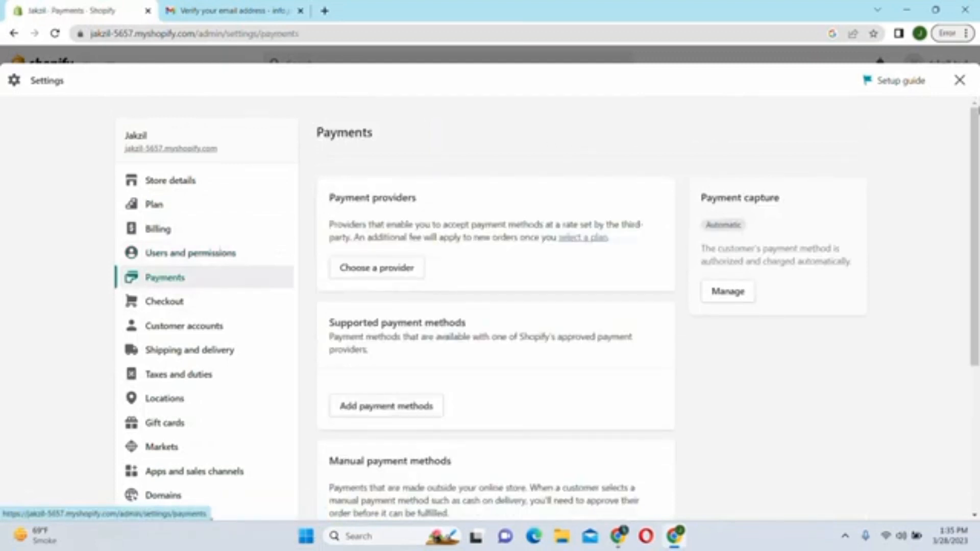
pyautogui.moveTo(977, 126); pyautogui.dragTo(977, 134)
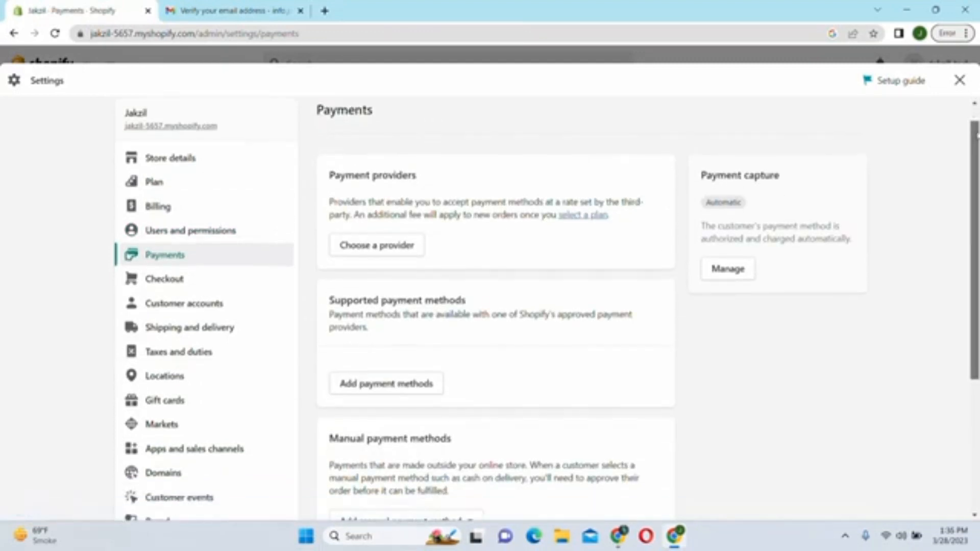
pyautogui.scroll(-1, 383, 207)
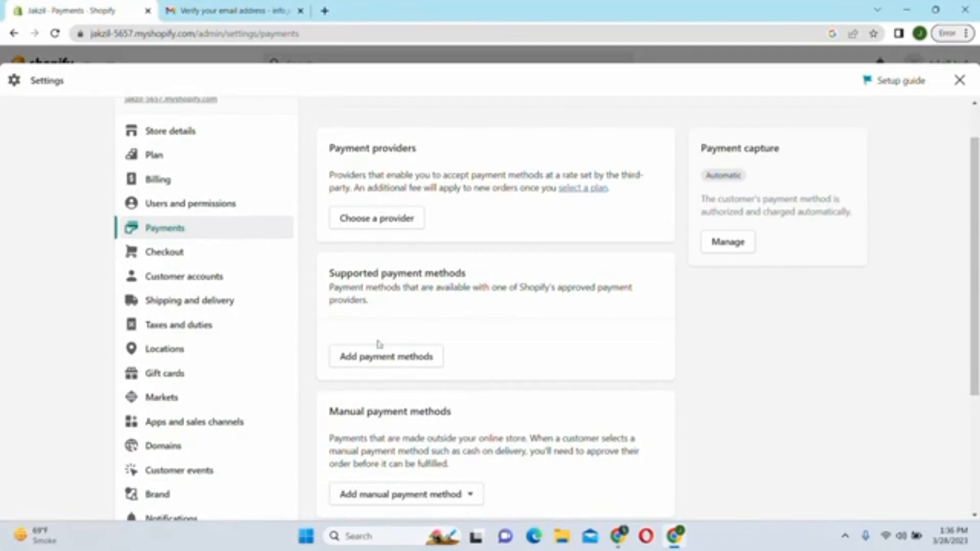
pyautogui.moveTo(977, 255); pyautogui.dragTo(975, 355)
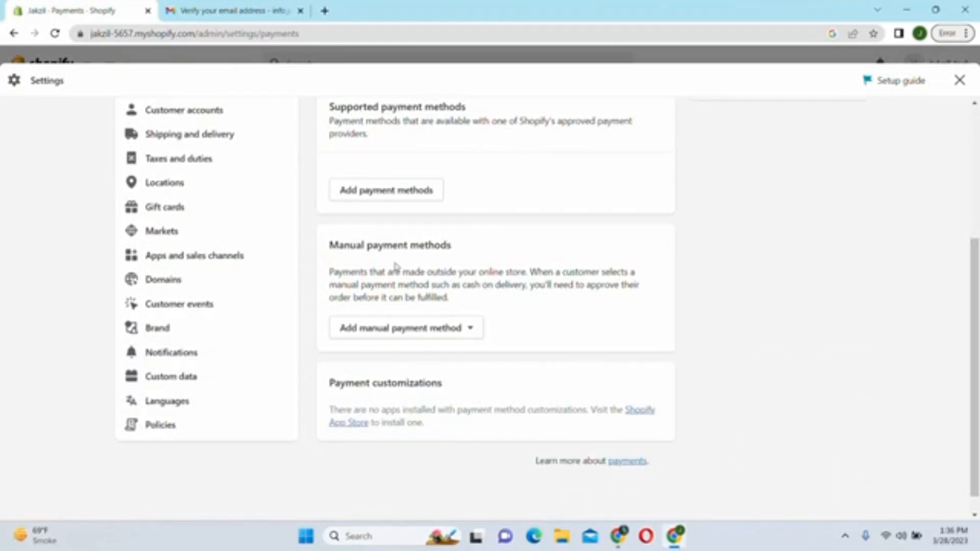
pyautogui.click(472, 333)
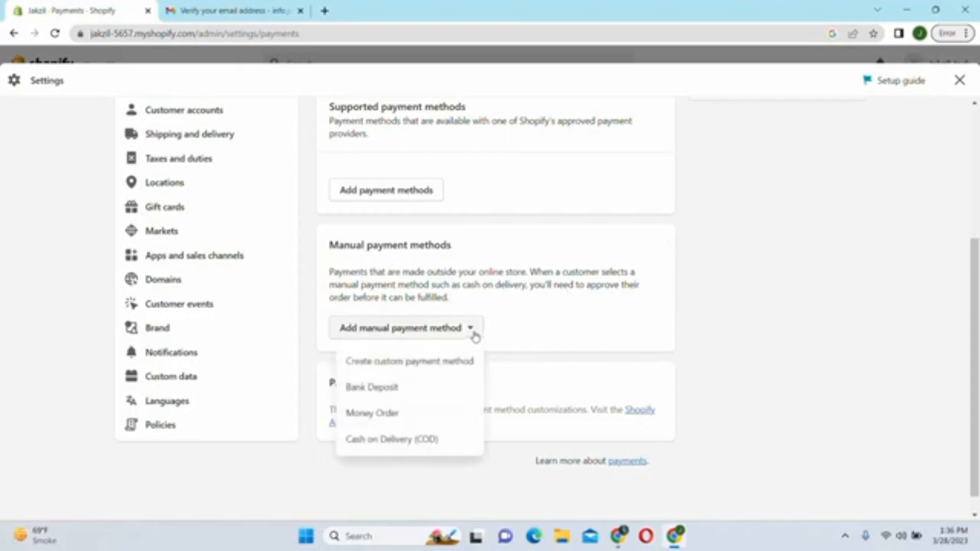
# - Activate Cash on Delivery (COD), leaving additional details and payment instructions blank
pyautogui.click(379, 439)
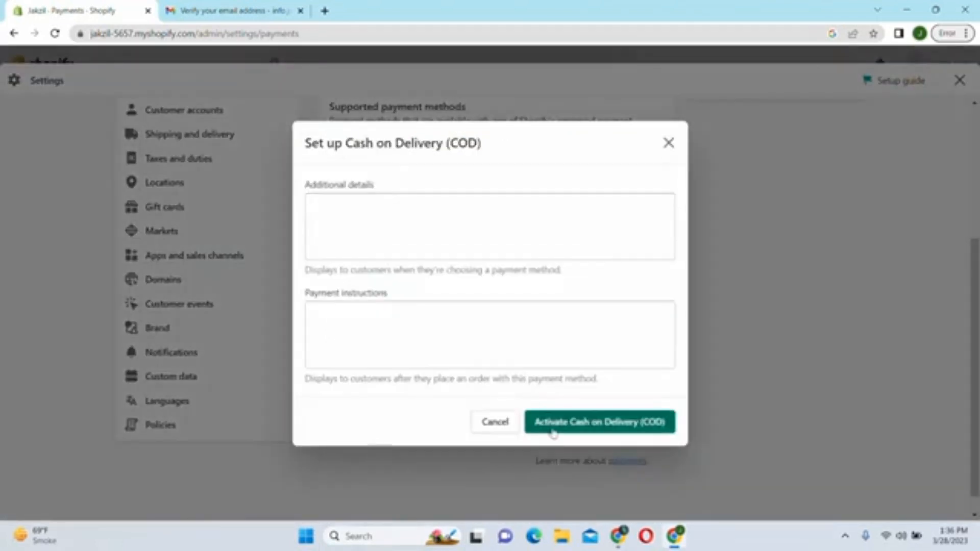
pyautogui.click(318, 221)
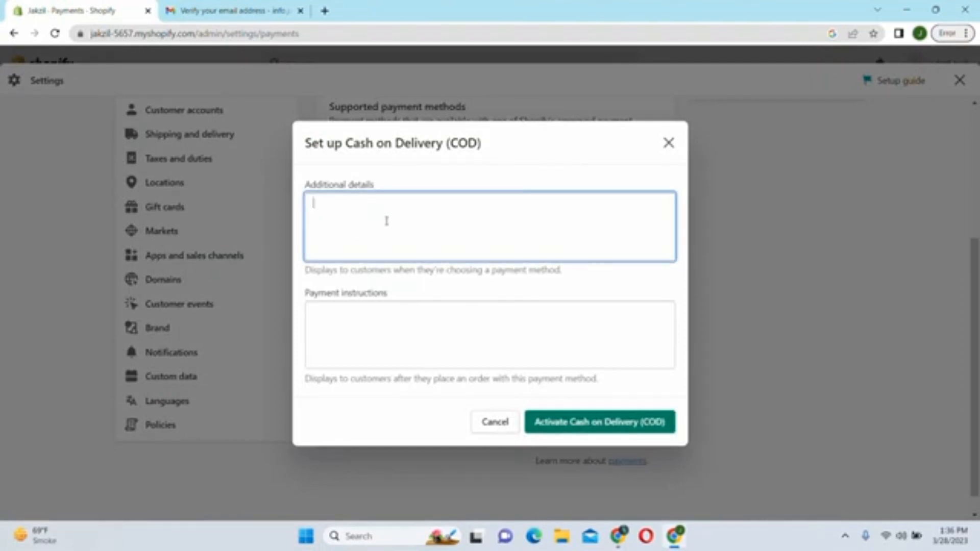
pyautogui.click(354, 333)
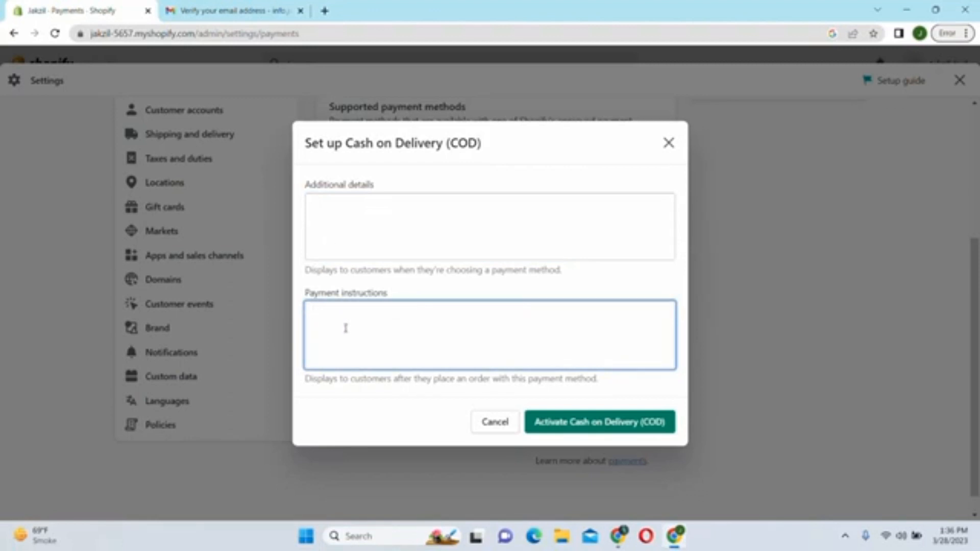
pyautogui.click(344, 215)
pyautogui.click(332, 334)
pyautogui.click(599, 425)
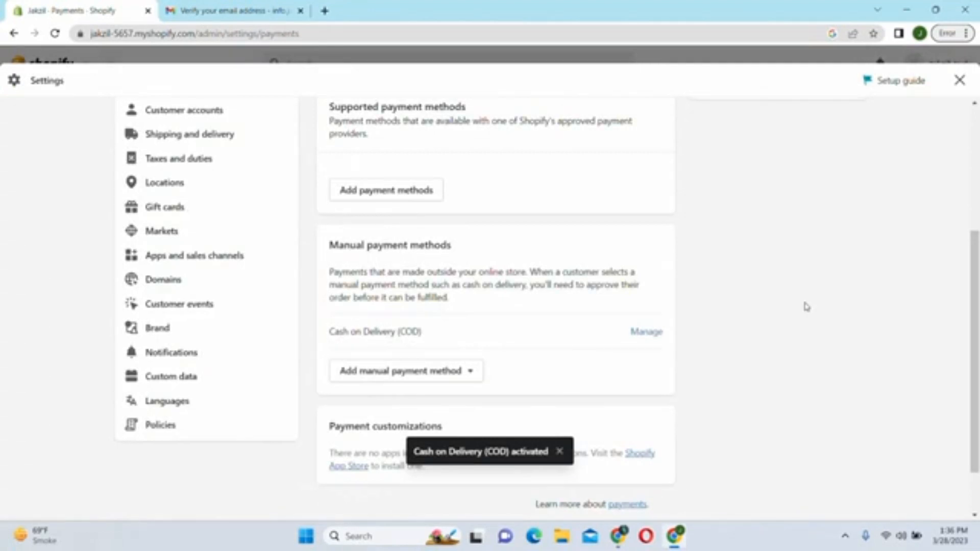
pyautogui.moveTo(973, 295); pyautogui.dragTo(973, 160)
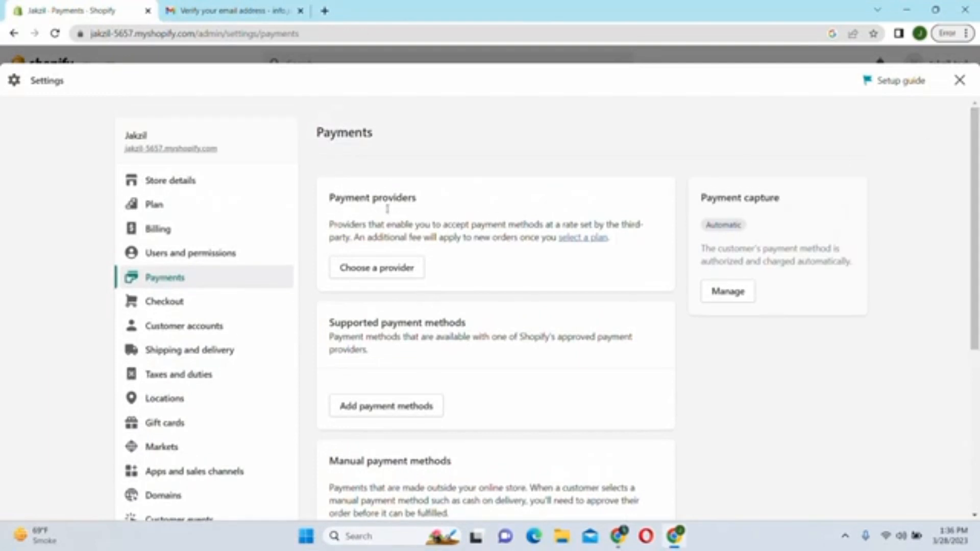
pyautogui.click(368, 267)
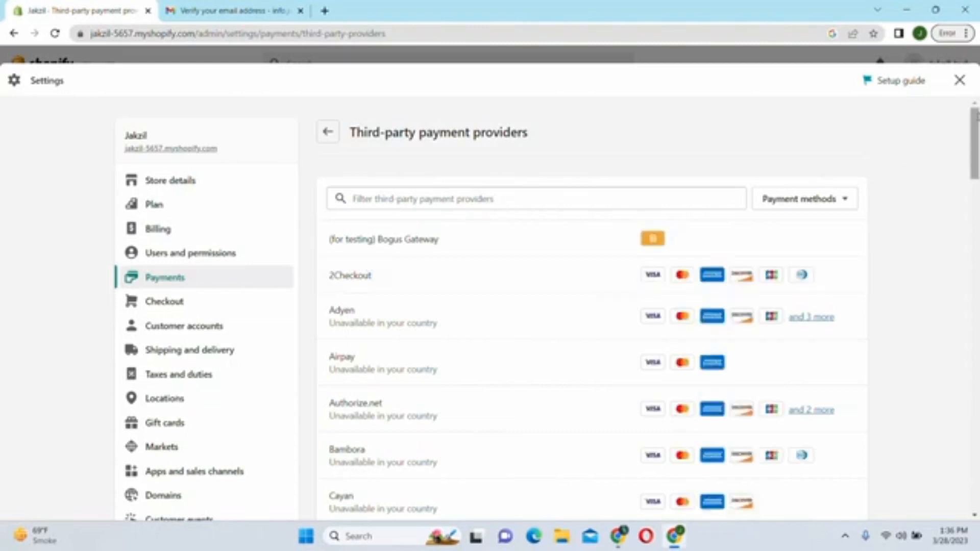
pyautogui.moveTo(975, 122); pyautogui.dragTo(975, 224)
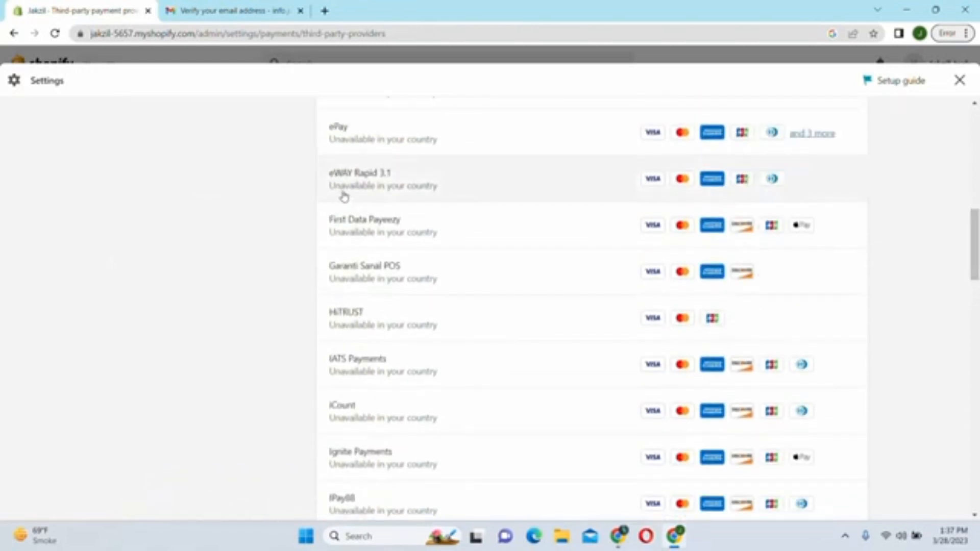
pyautogui.moveTo(970, 247); pyautogui.dragTo(968, 139)
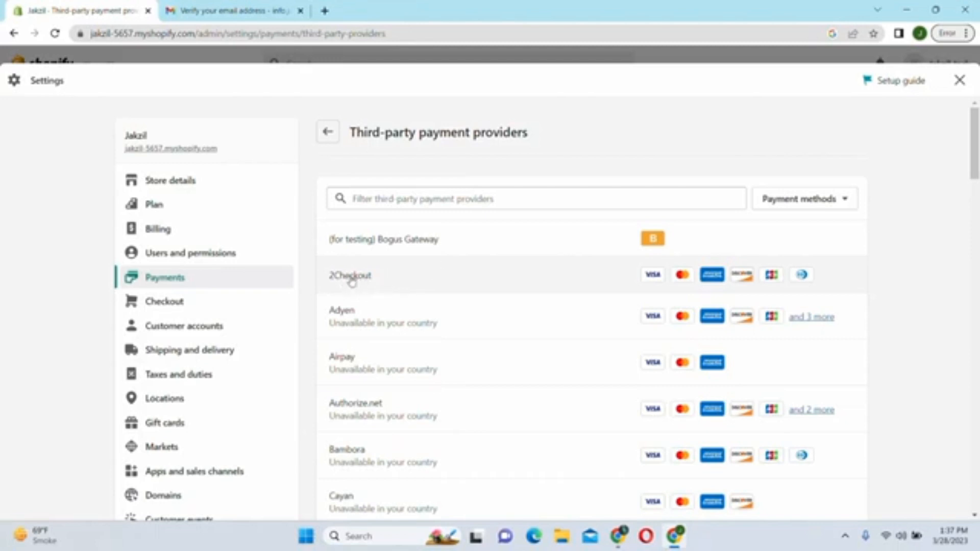
pyautogui.click(423, 200)
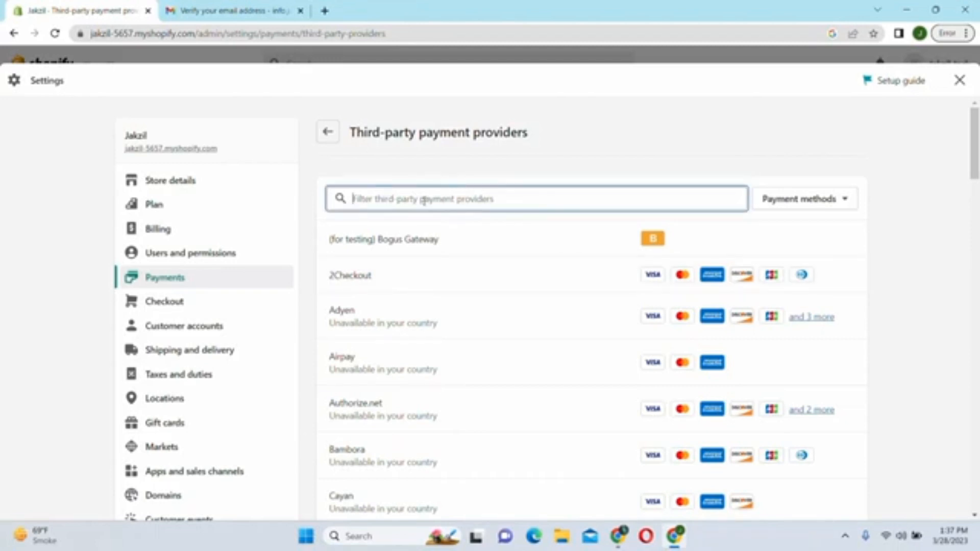
pyautogui.write('stri')
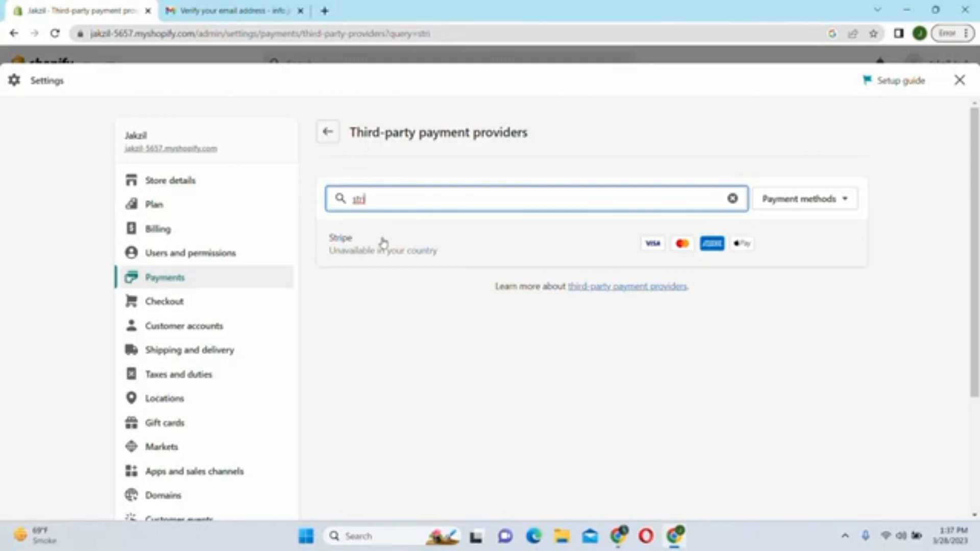
pyautogui.press('BackSpace')
pyautogui.press('BackSpace')
pyautogui.press('BackSpace')
pyautogui.press('BackSpace')
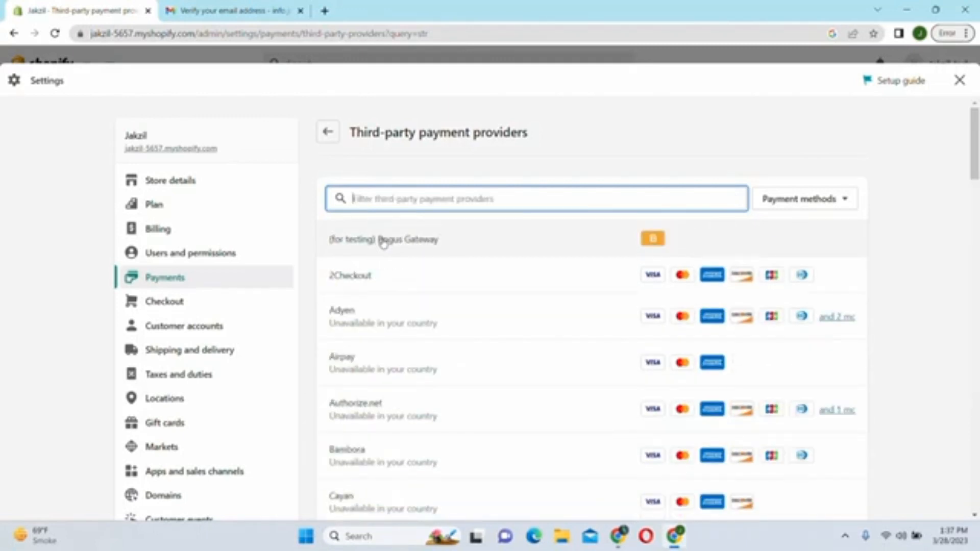
pyautogui.click(327, 135)
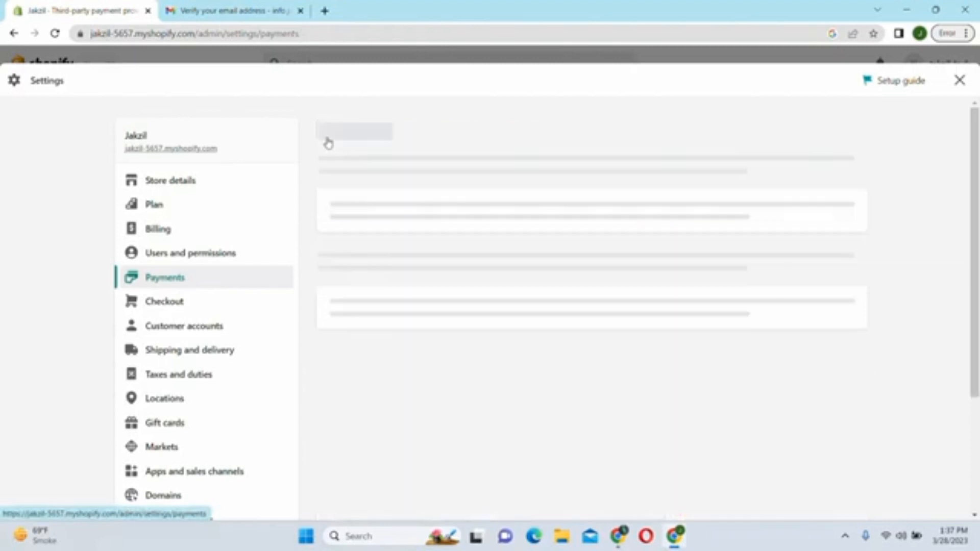
pyautogui.scroll(-9, 546, 306)
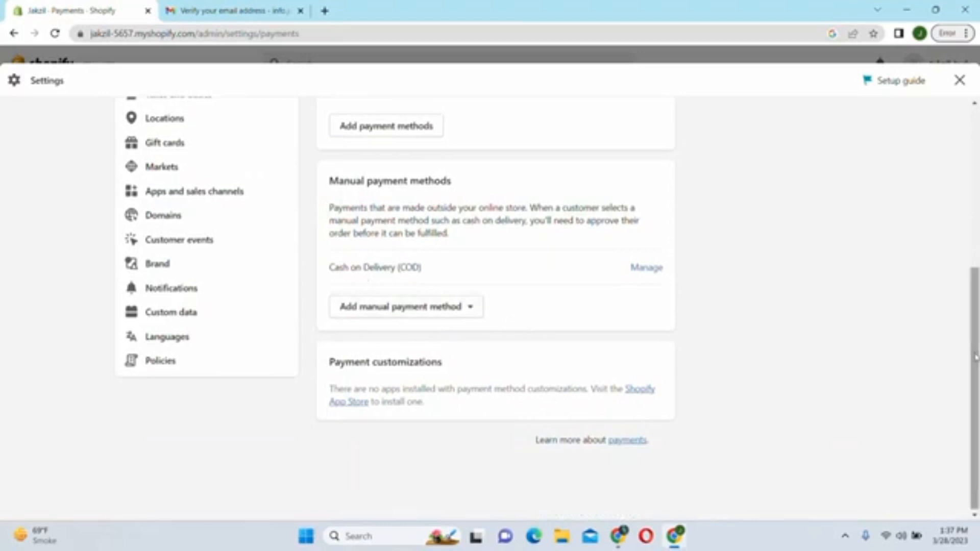
pyautogui.moveTo(975, 357); pyautogui.dragTo(962, 183)
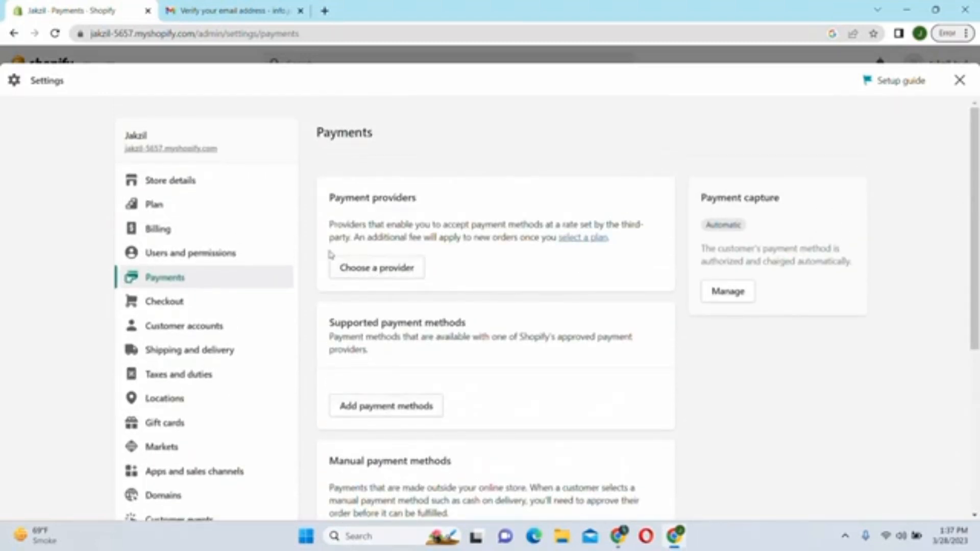
# - In Checkout settings, require customers to give both first and last names
pyautogui.click(158, 308)
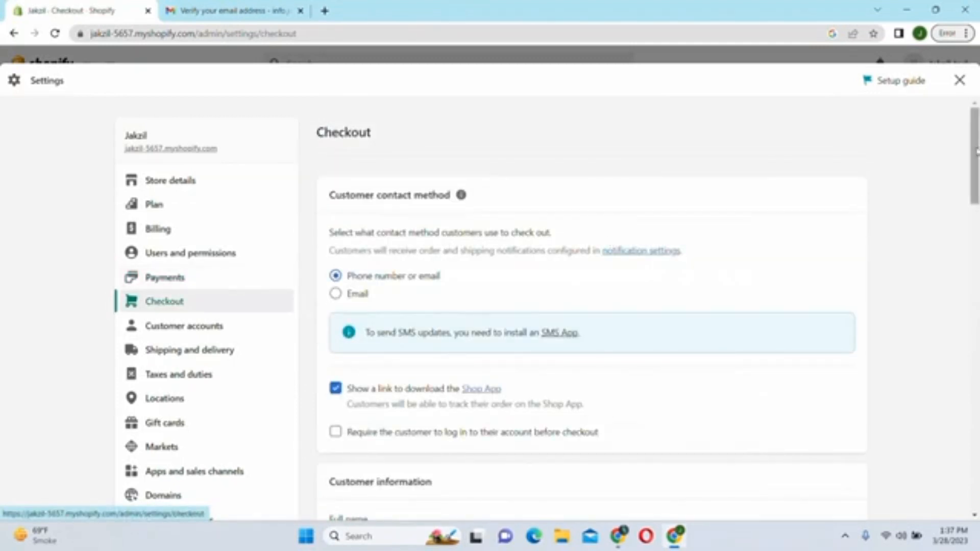
pyautogui.scroll(-3, 471, 154)
pyautogui.scroll(1, 472, 153)
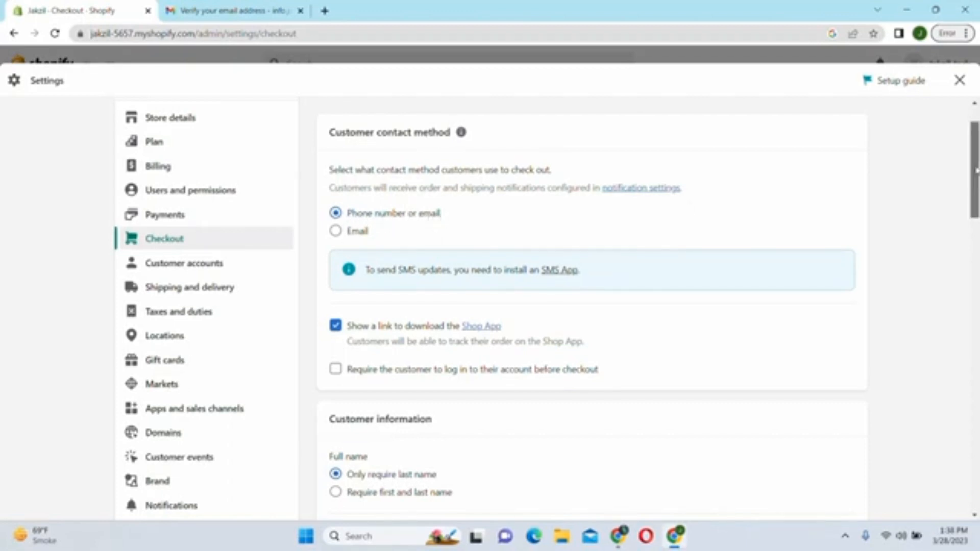
pyautogui.moveTo(975, 171); pyautogui.dragTo(976, 230)
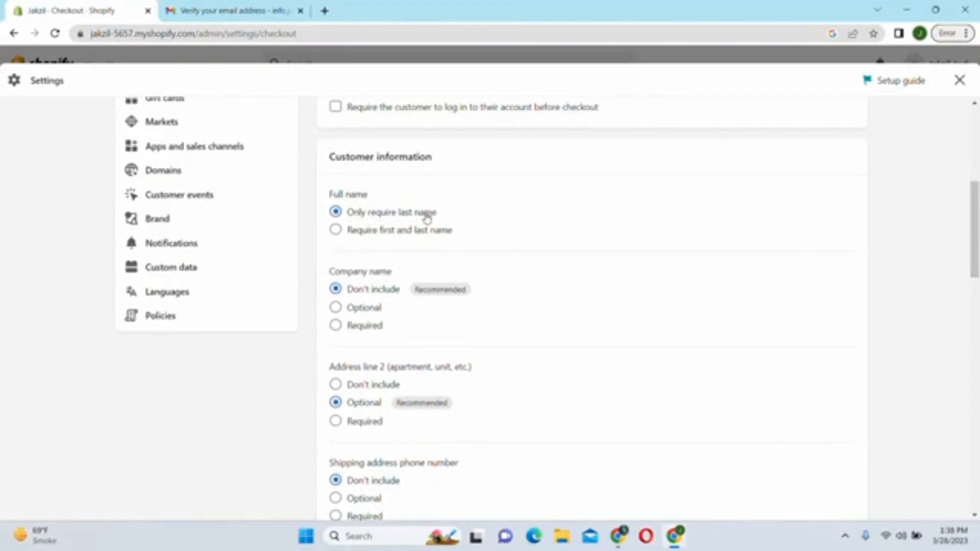
pyautogui.click(335, 229)
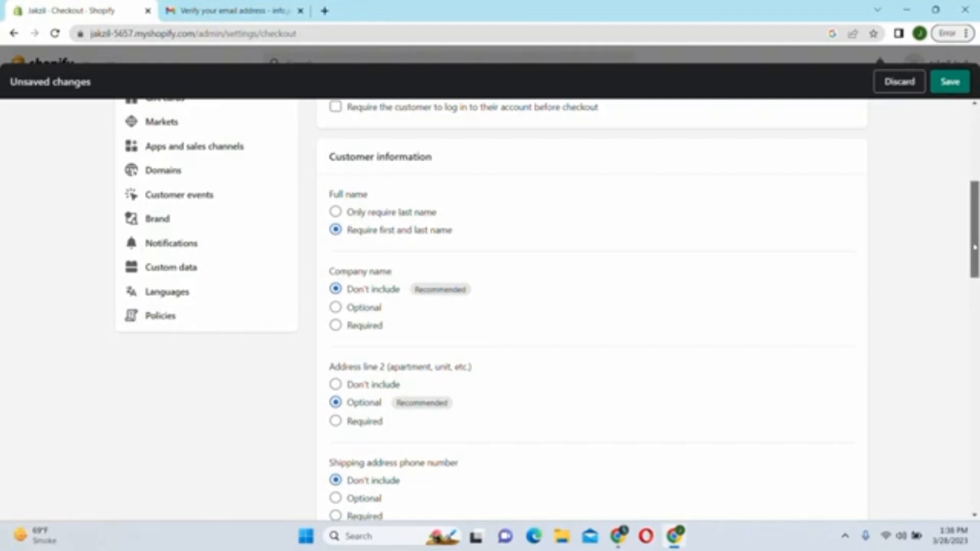
# - Set the shipping address phone number to Required
pyautogui.moveTo(973, 250); pyautogui.dragTo(799, 291)
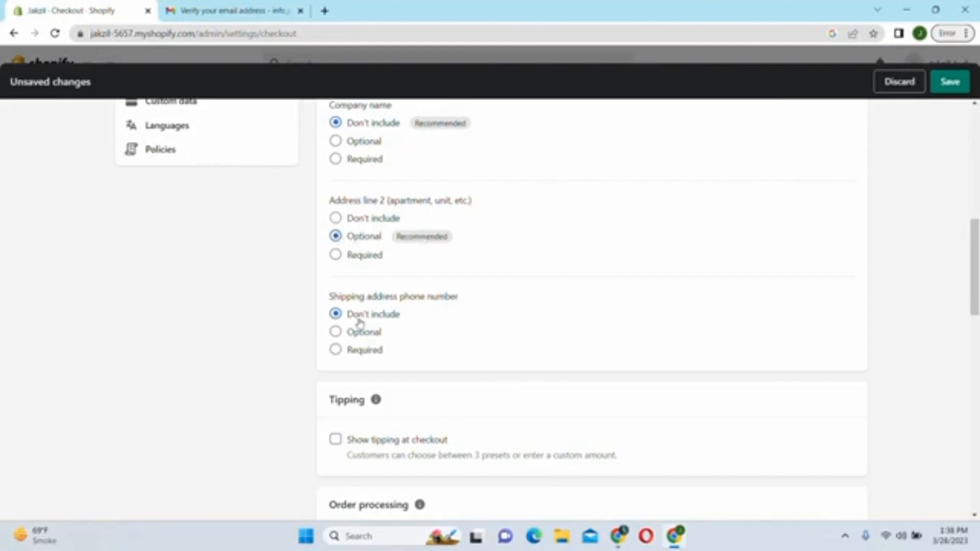
pyautogui.click(335, 353)
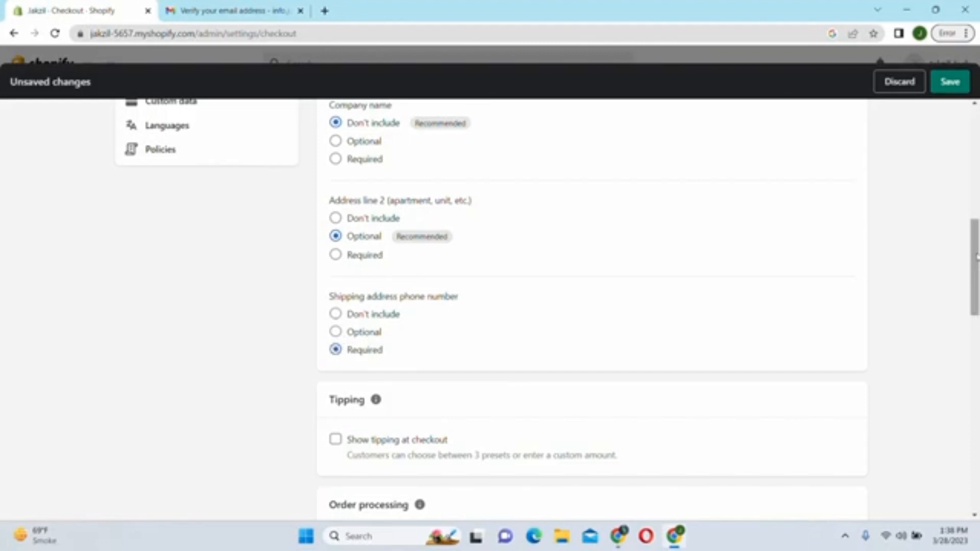
pyautogui.moveTo(975, 257); pyautogui.dragTo(975, 319)
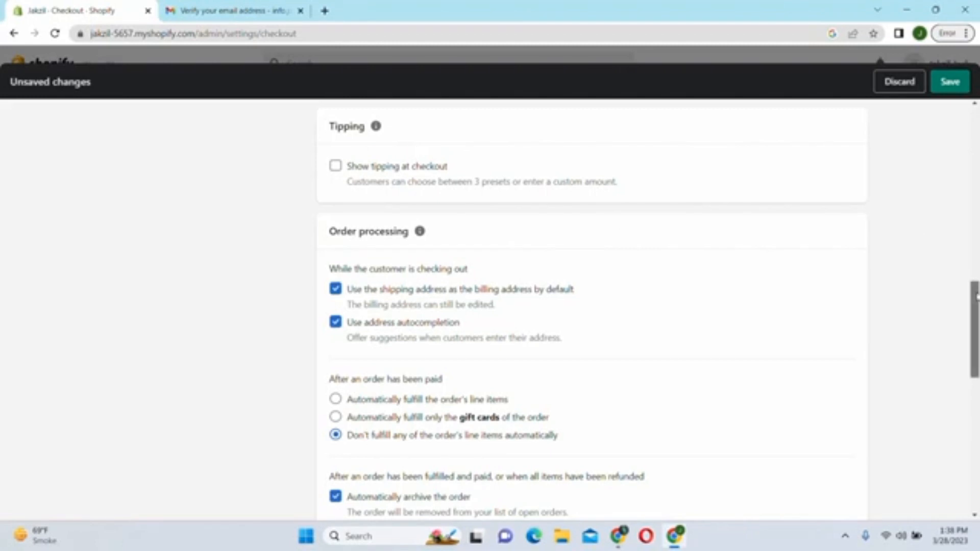
pyautogui.scroll(-2, 974, 312)
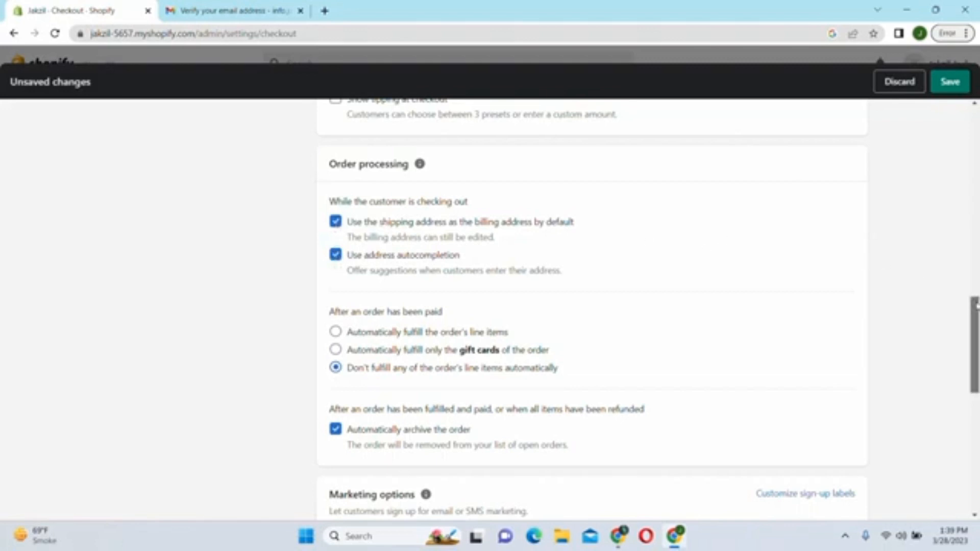
pyautogui.scroll(-3, 478, 247)
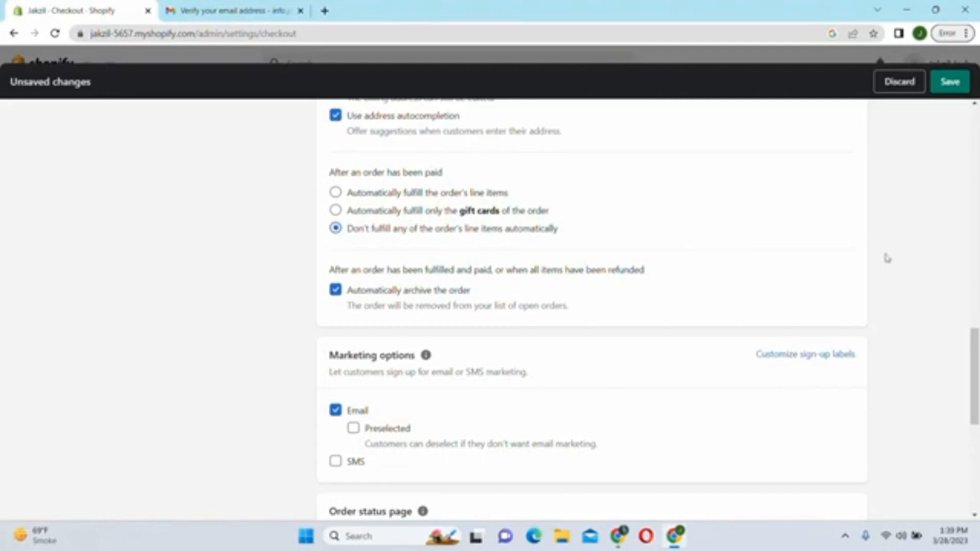
pyautogui.moveTo(976, 346); pyautogui.dragTo(977, 370)
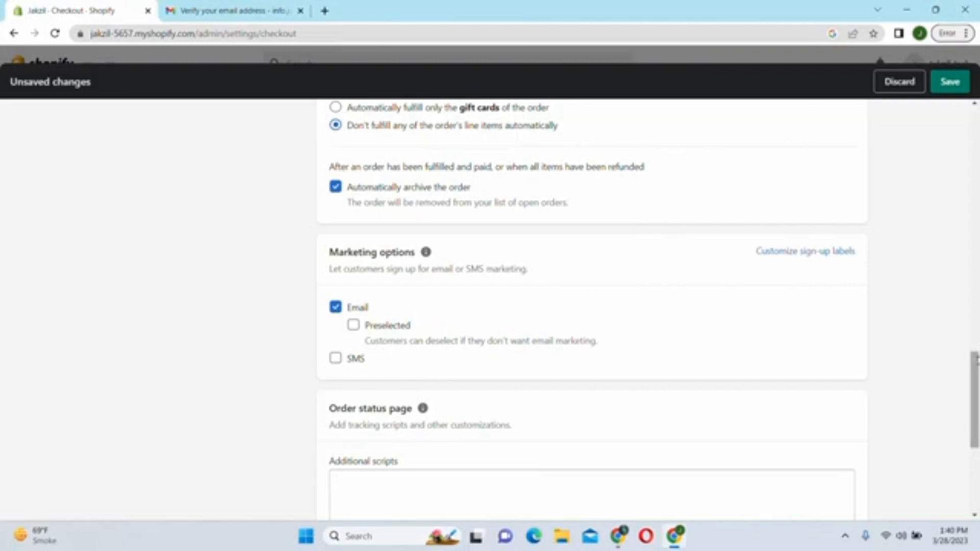
pyautogui.moveTo(975, 360); pyautogui.dragTo(974, 424)
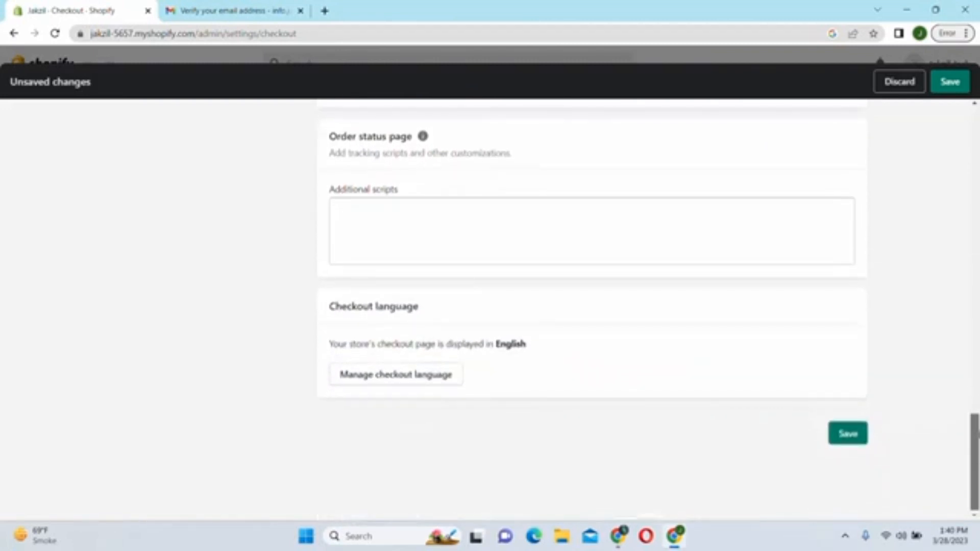
pyautogui.click(845, 435)
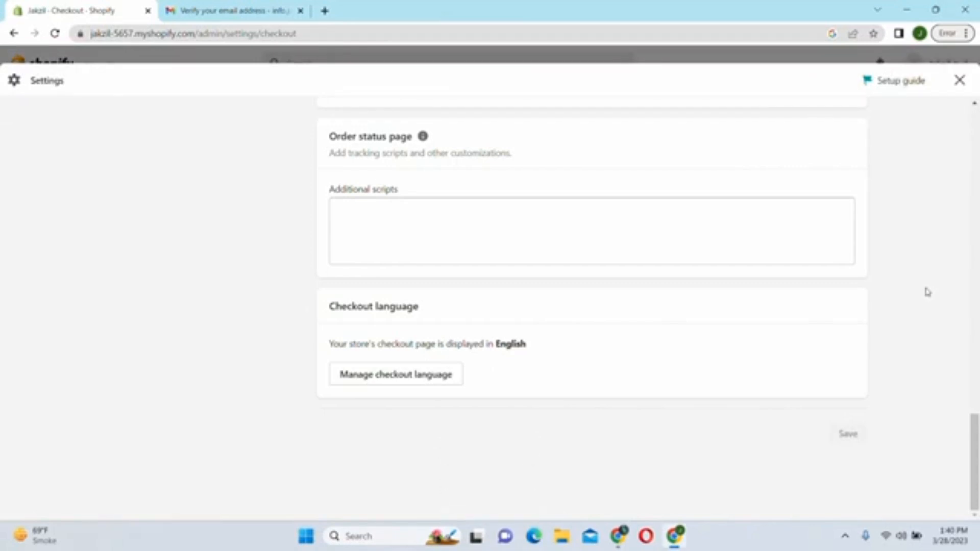
pyautogui.moveTo(976, 433); pyautogui.dragTo(978, 139)
pyautogui.scroll(-2, 281, 160)
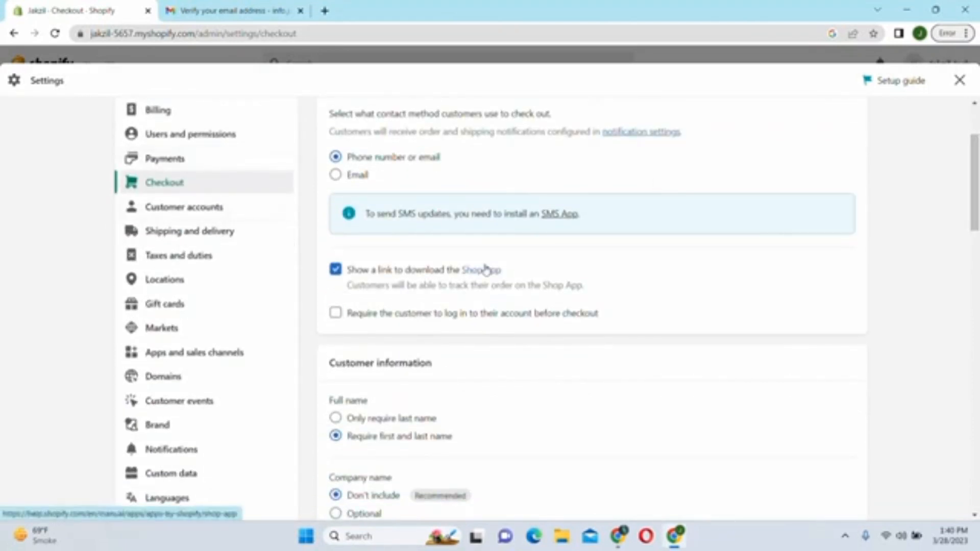
# - Look over Customer accounts, then view Shipping and delivery's Domestic and International general rates
pyautogui.click(176, 214)
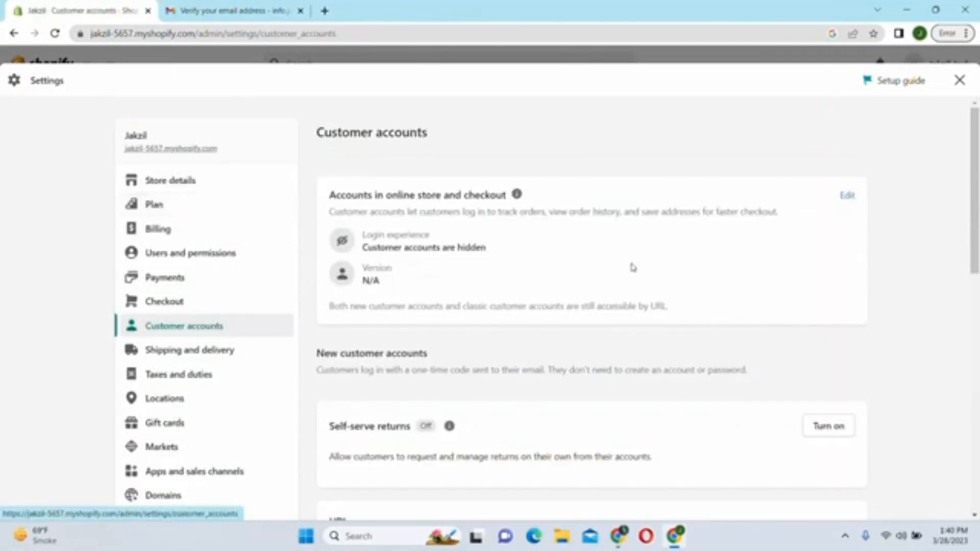
pyautogui.moveTo(974, 152); pyautogui.dragTo(975, 297)
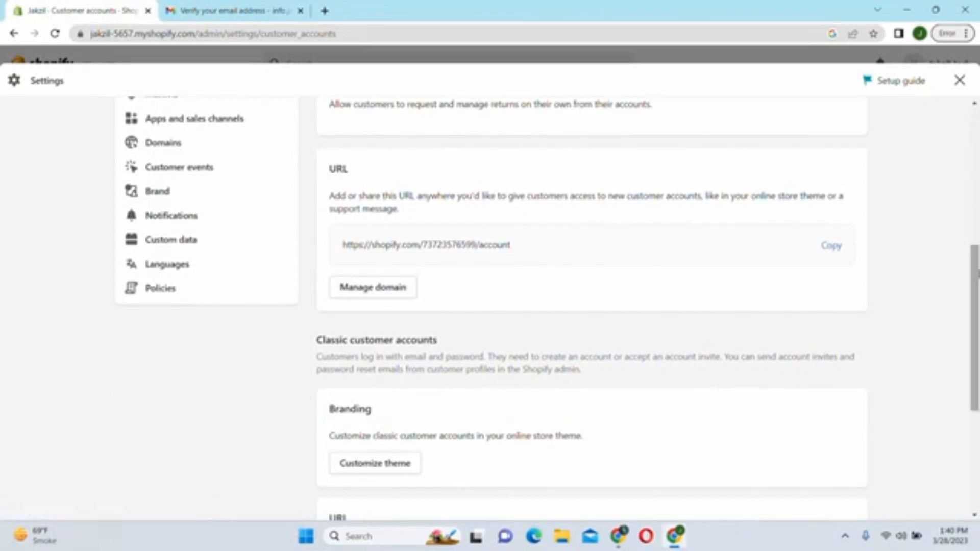
pyautogui.moveTo(976, 280); pyautogui.dragTo(966, 166)
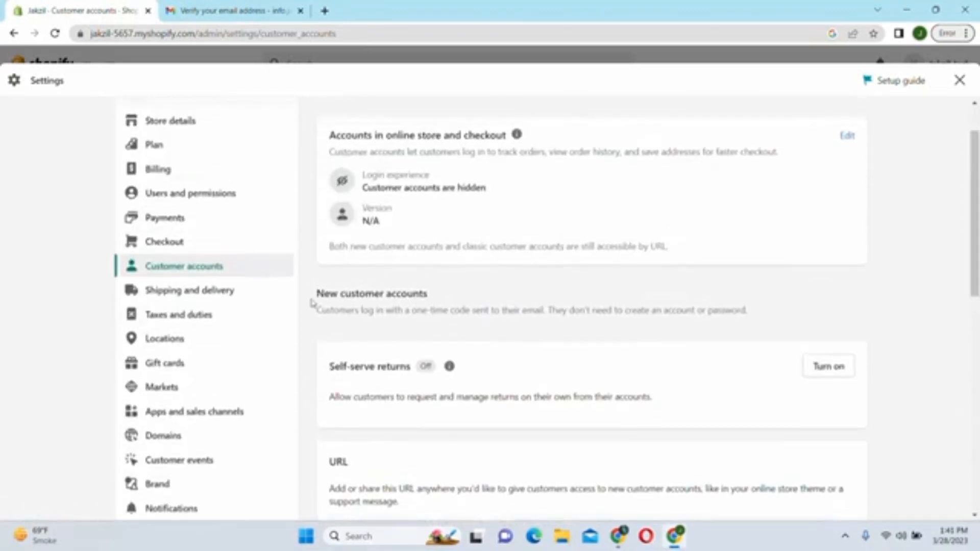
pyautogui.click(168, 299)
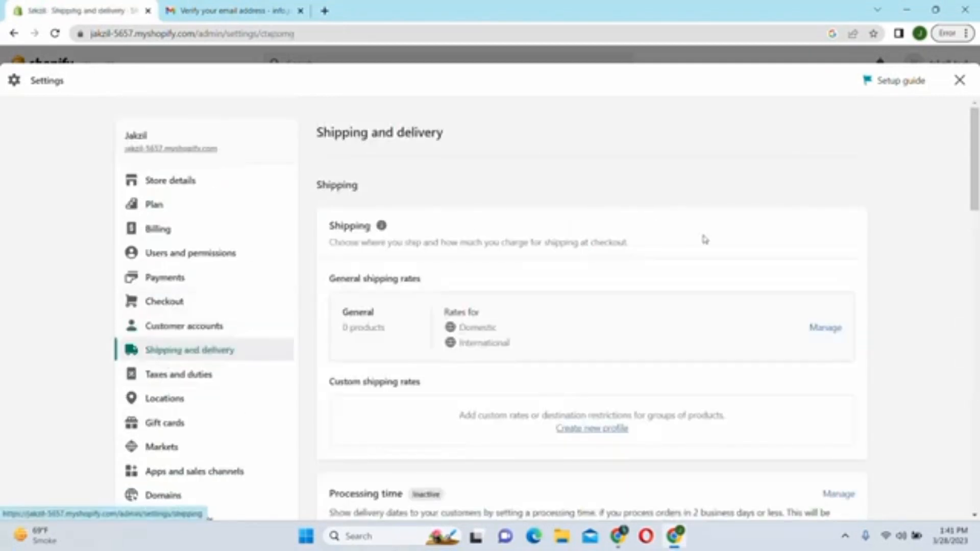
pyautogui.moveTo(975, 177); pyautogui.dragTo(970, 200)
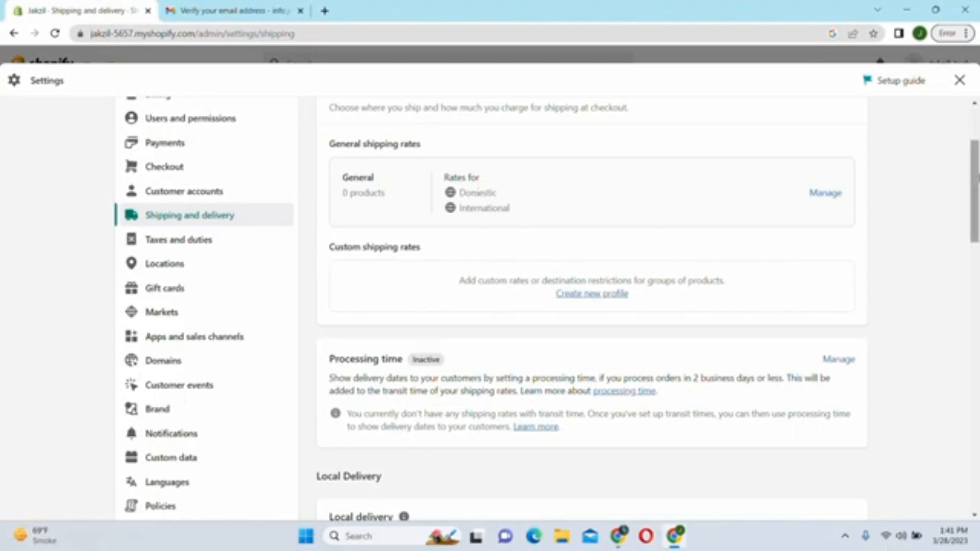
# - Delete the International zone from General rates and save, keeping Domestic Pakistan's free Standard rate
pyautogui.click(825, 193)
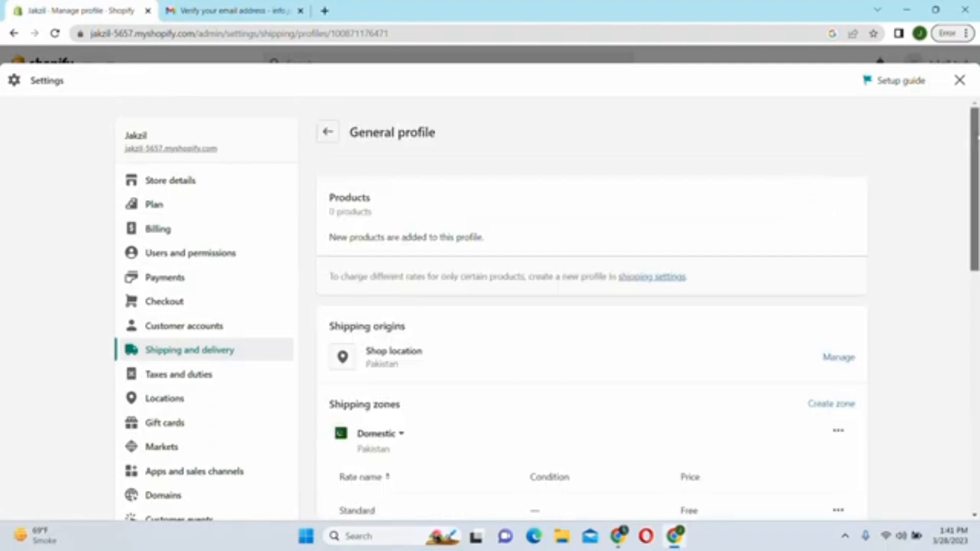
pyautogui.moveTo(976, 137); pyautogui.dragTo(956, 205)
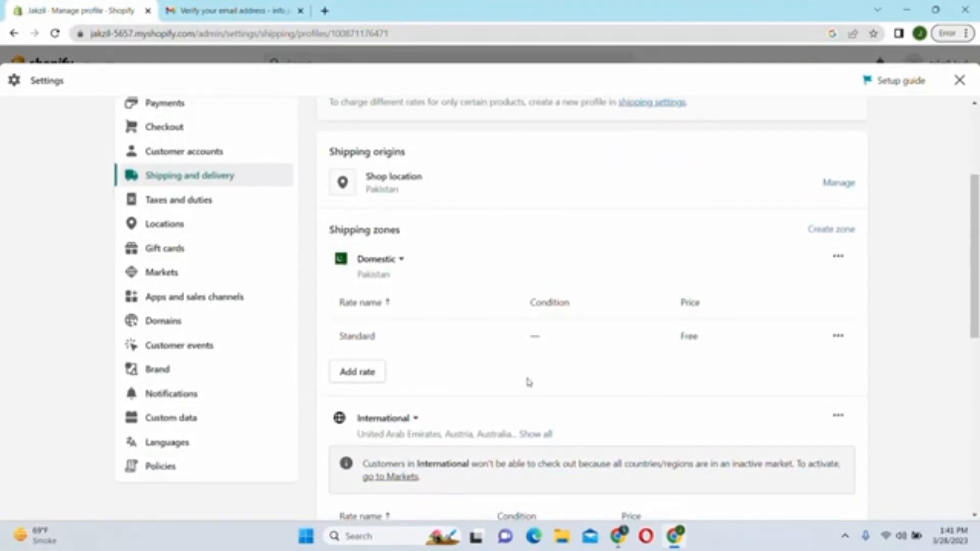
pyautogui.moveTo(974, 244); pyautogui.dragTo(916, 319)
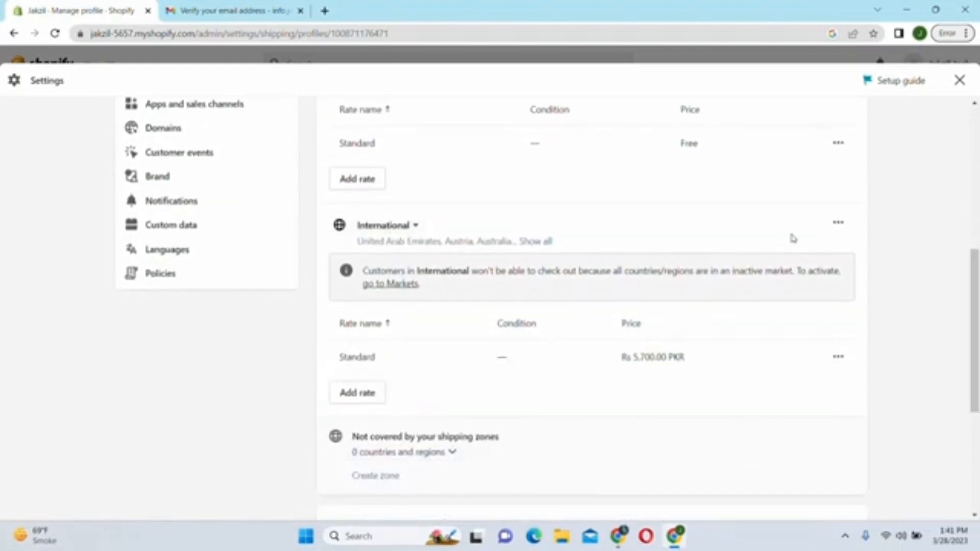
pyautogui.click(839, 229)
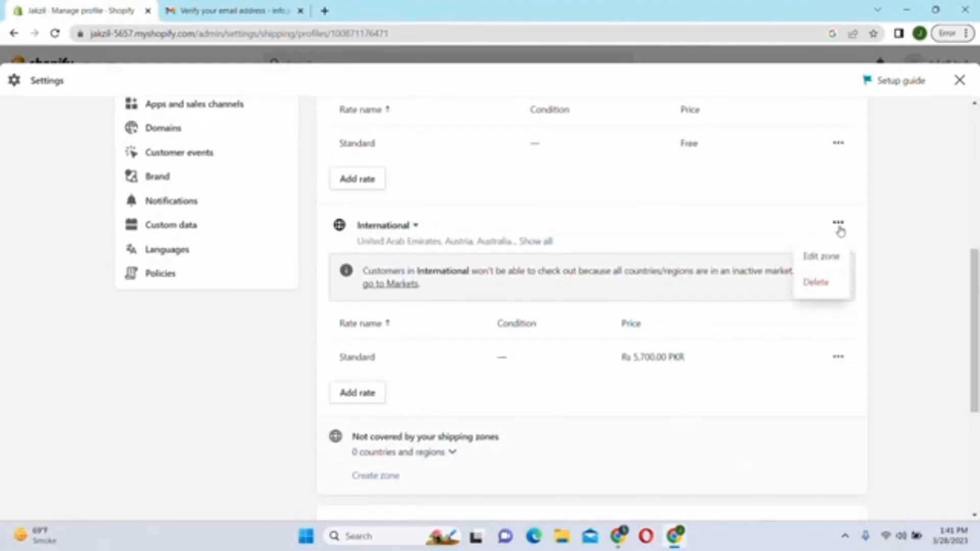
pyautogui.click(816, 283)
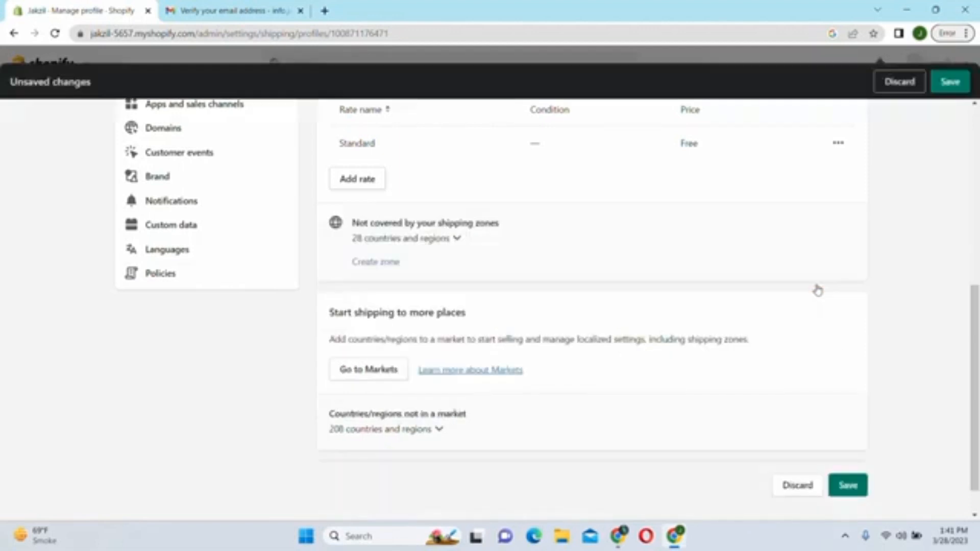
pyautogui.click(948, 91)
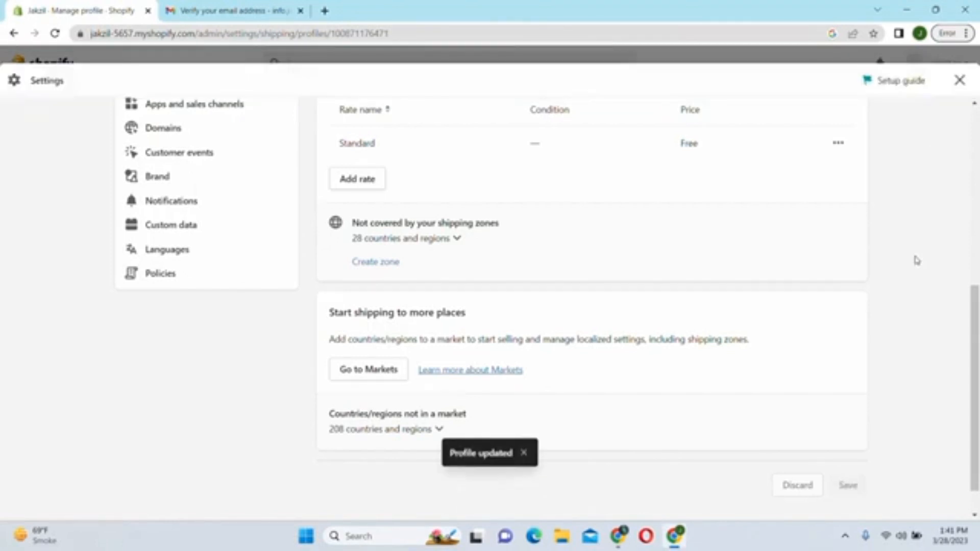
pyautogui.moveTo(971, 306); pyautogui.dragTo(965, 176)
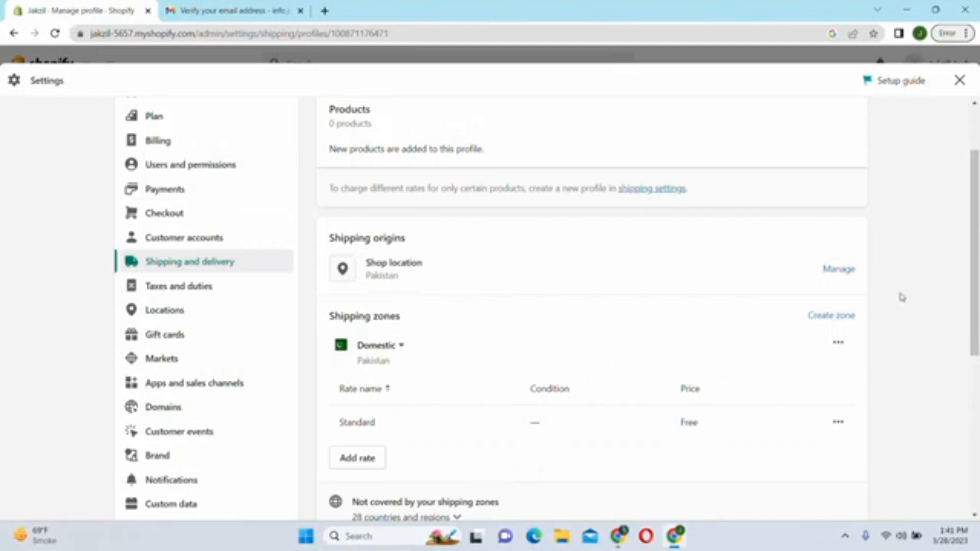
pyautogui.scroll(-2, 975, 205)
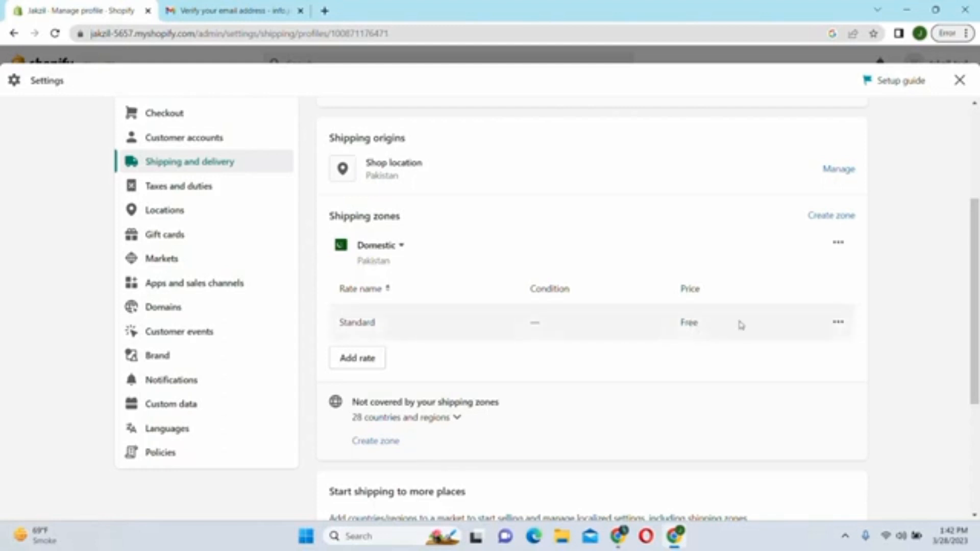
pyautogui.moveTo(976, 263); pyautogui.dragTo(968, 160)
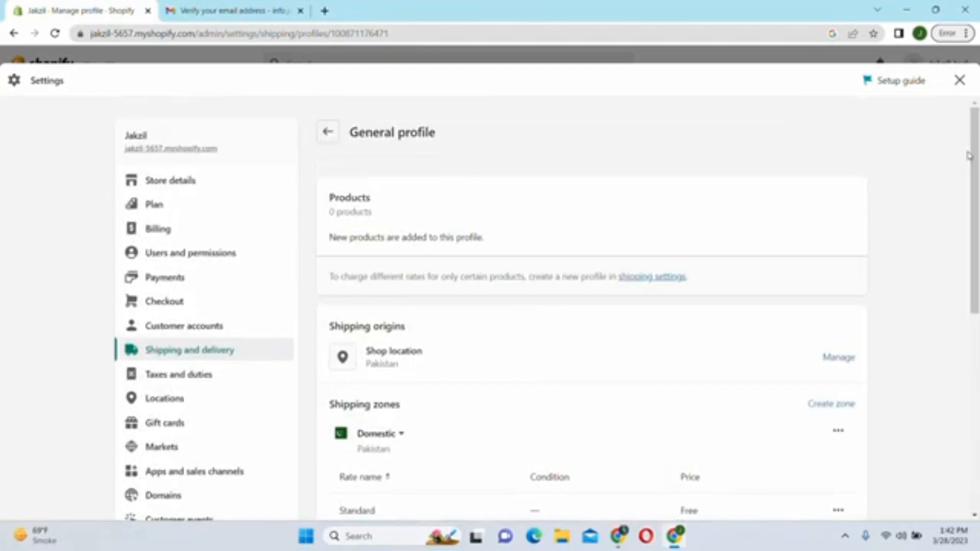
# - Review the Taxes and duties, Locations and Gift cards settings
pyautogui.click(176, 376)
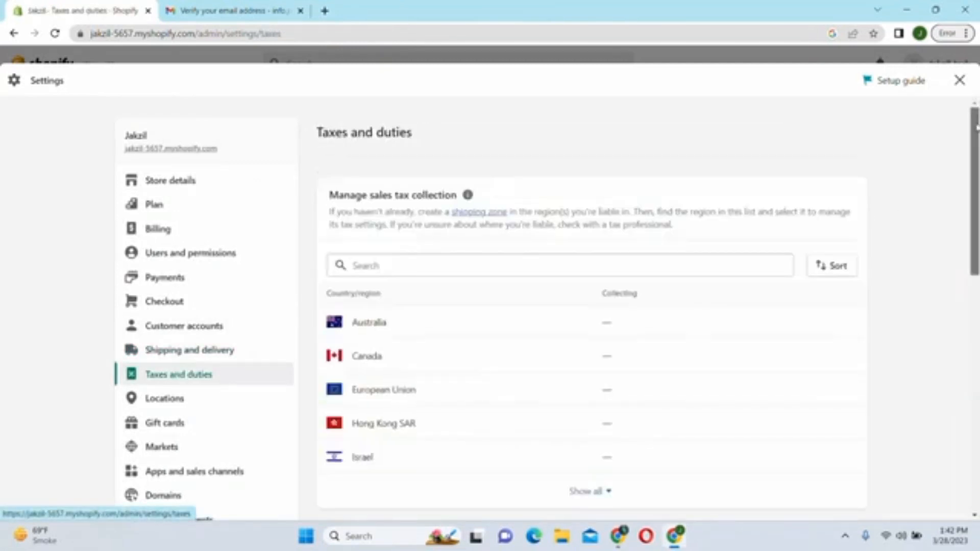
pyautogui.moveTo(975, 105); pyautogui.dragTo(975, 146)
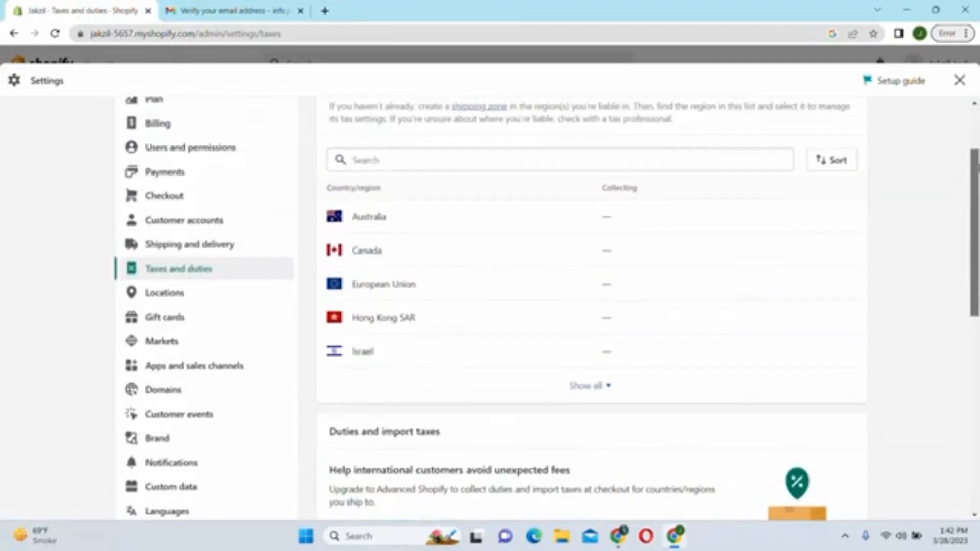
pyautogui.click(172, 293)
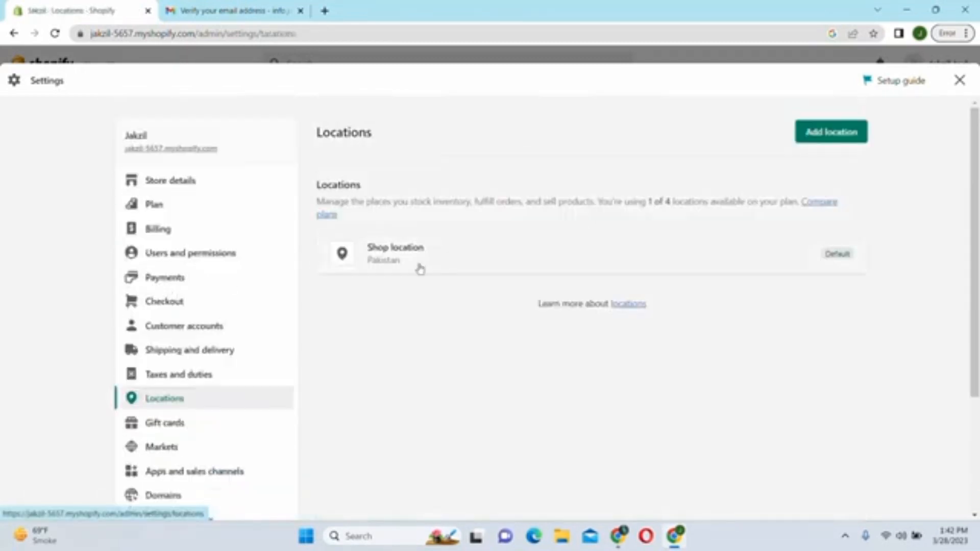
pyautogui.moveTo(977, 214); pyautogui.dragTo(976, 308)
pyautogui.click(177, 295)
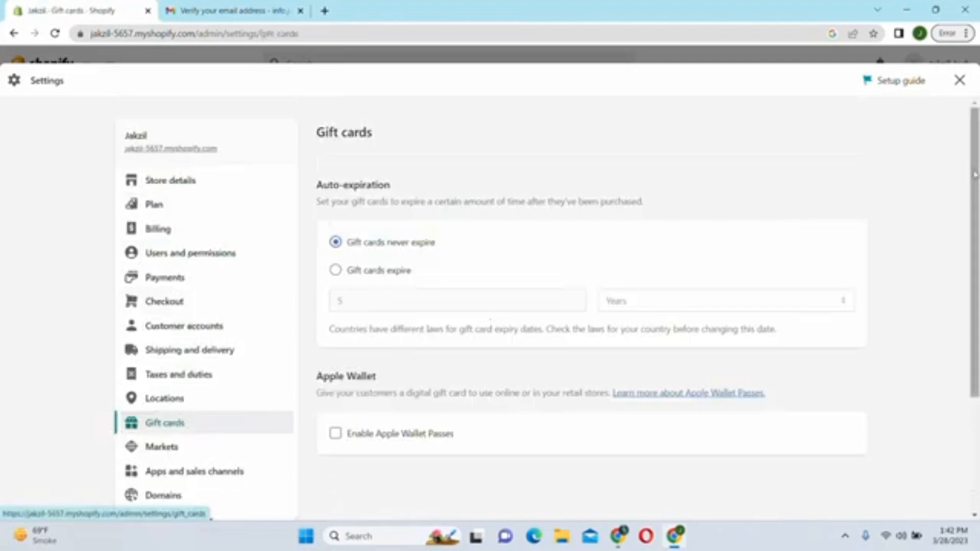
pyautogui.scroll(-2, 454, 265)
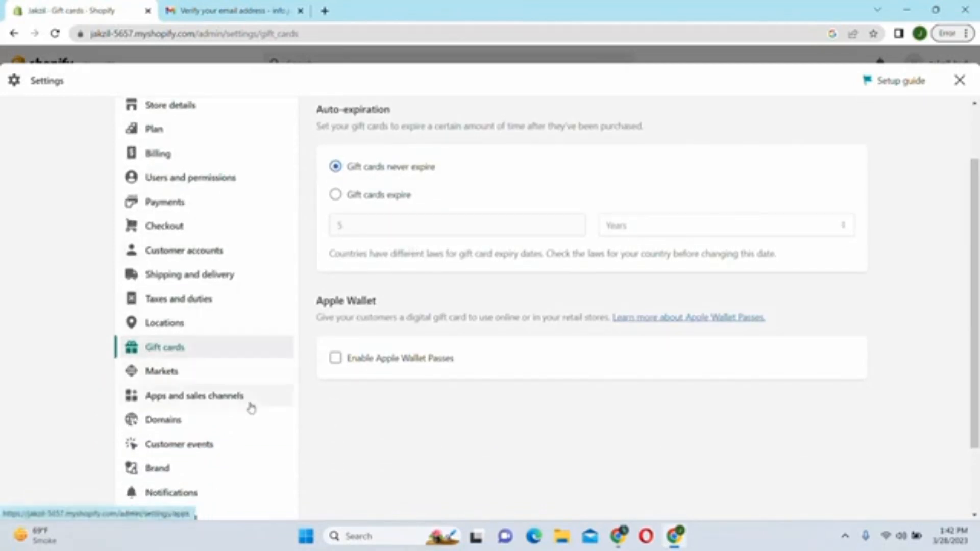
# - Review Markets and Apps and sales channels, ending on Domains with the primary myshopify.com domain
pyautogui.click(148, 372)
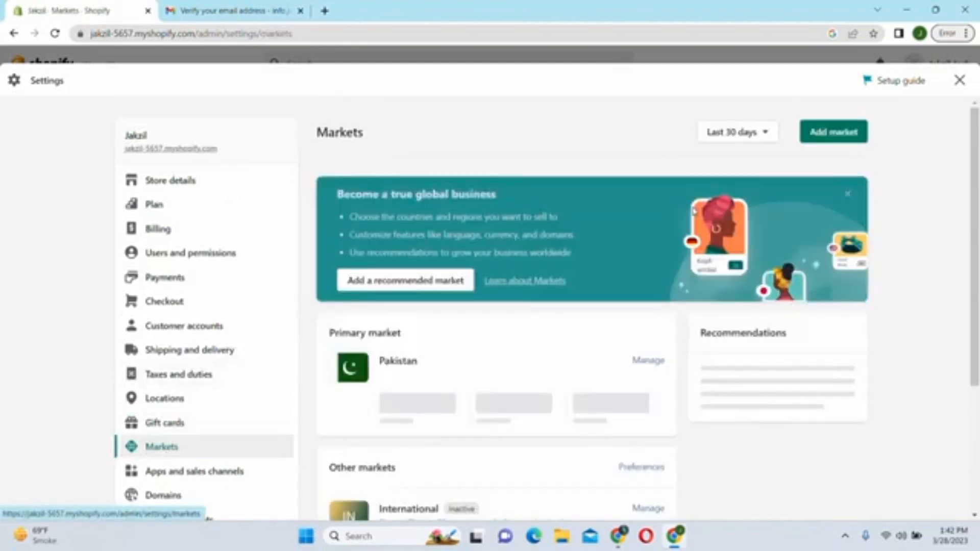
pyautogui.scroll(-3, 415, 215)
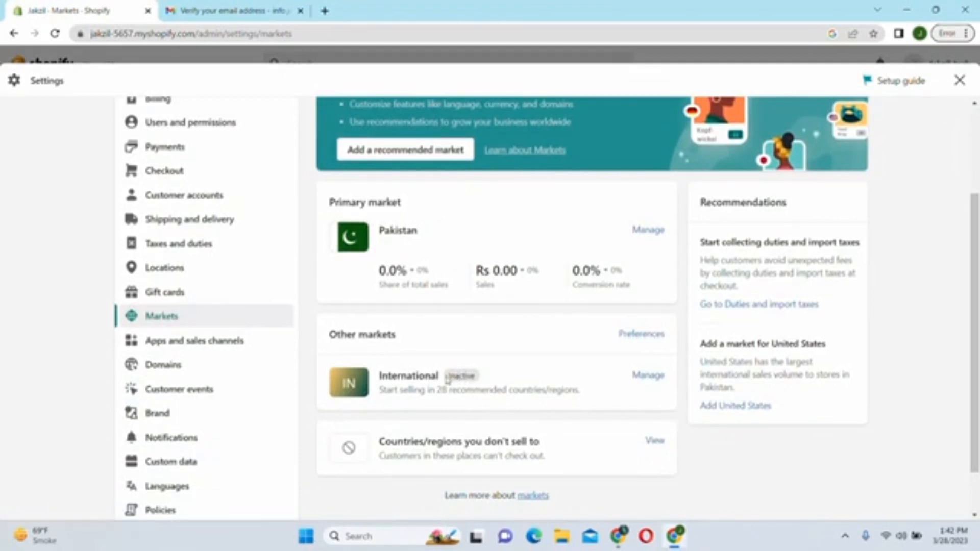
pyautogui.click(175, 346)
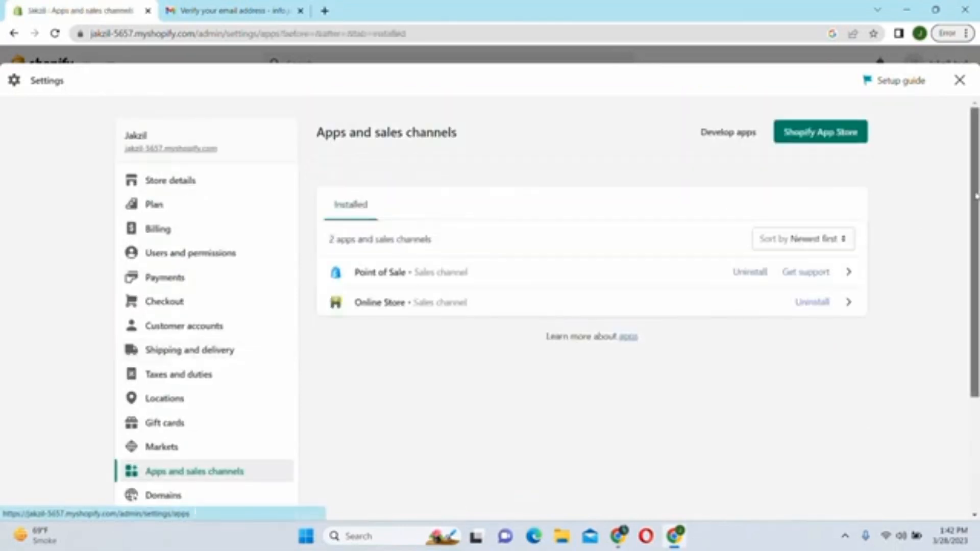
pyautogui.moveTo(976, 196); pyautogui.dragTo(976, 310)
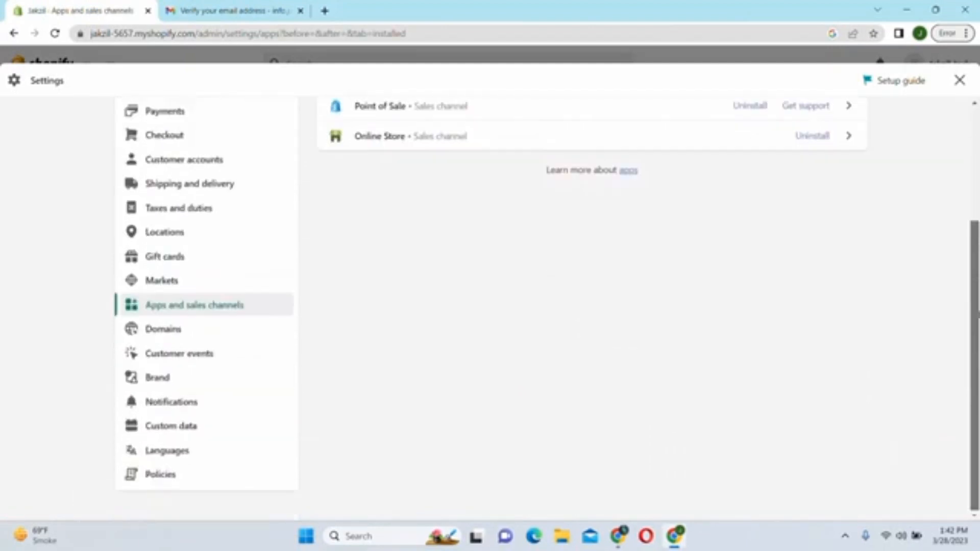
pyautogui.click(172, 333)
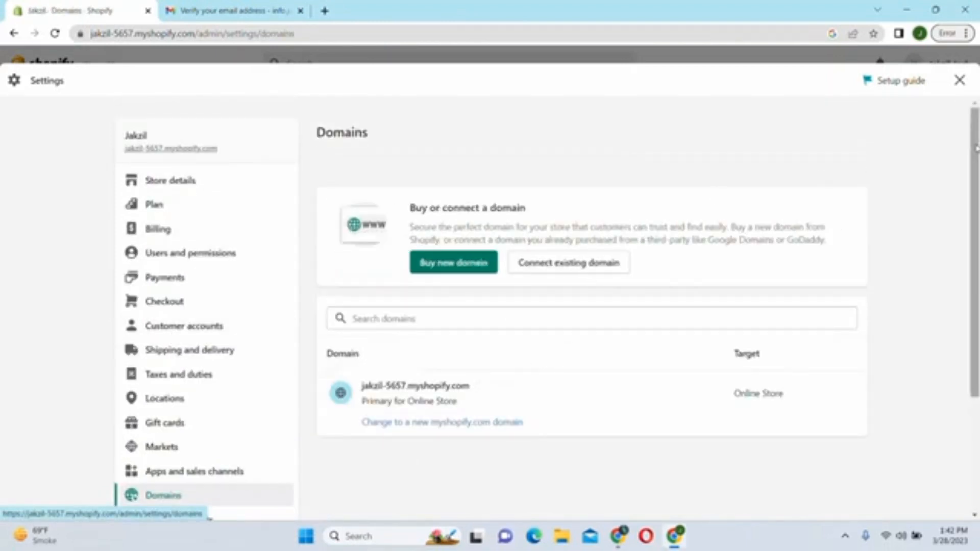
pyautogui.moveTo(976, 148); pyautogui.dragTo(976, 261)
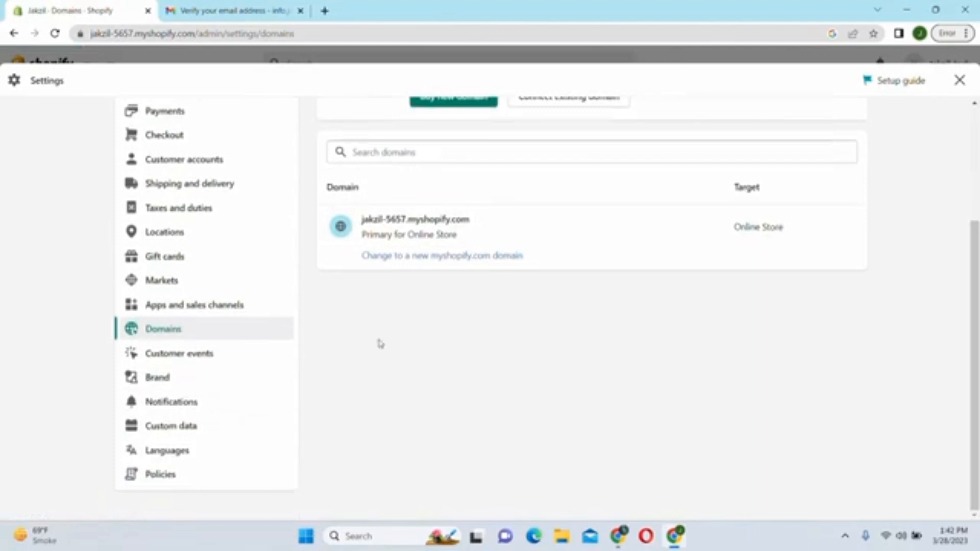
# - Look over Customer events and the still-unset Brand settings, then move to Notifications
pyautogui.click(188, 357)
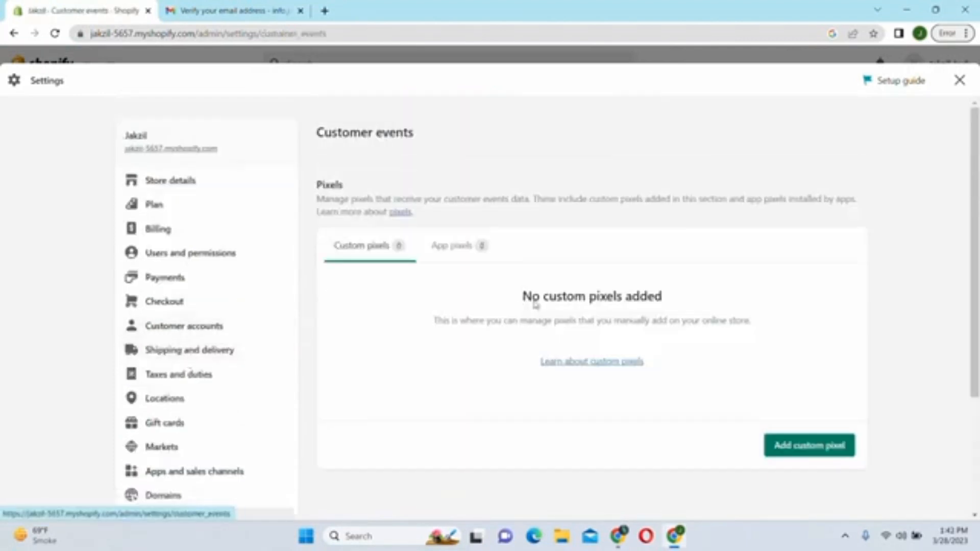
pyautogui.moveTo(976, 176); pyautogui.dragTo(976, 273)
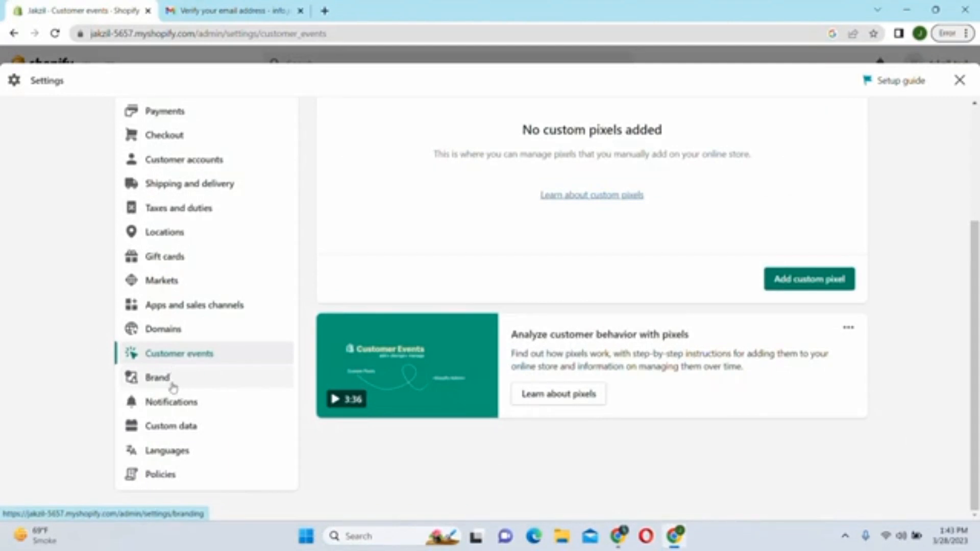
pyautogui.click(157, 378)
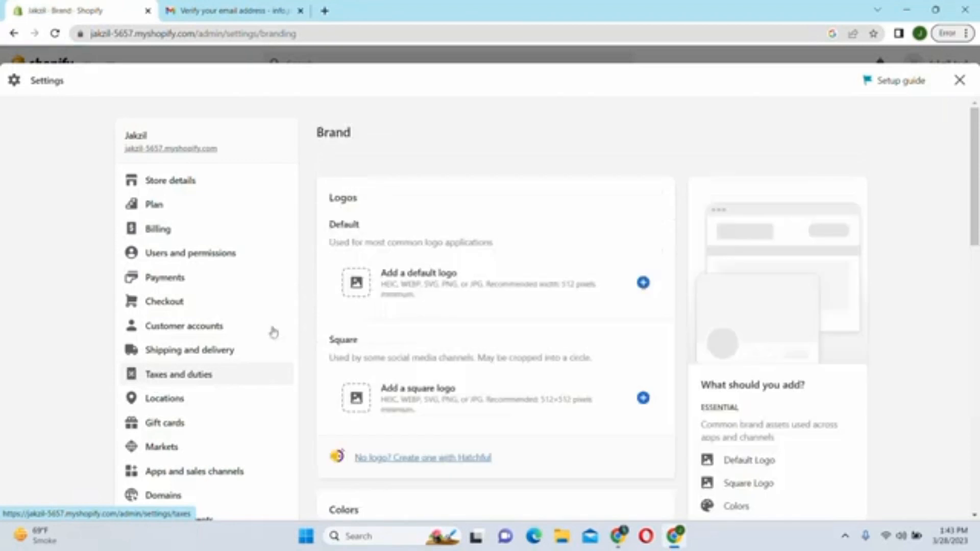
pyautogui.moveTo(976, 164); pyautogui.dragTo(975, 257)
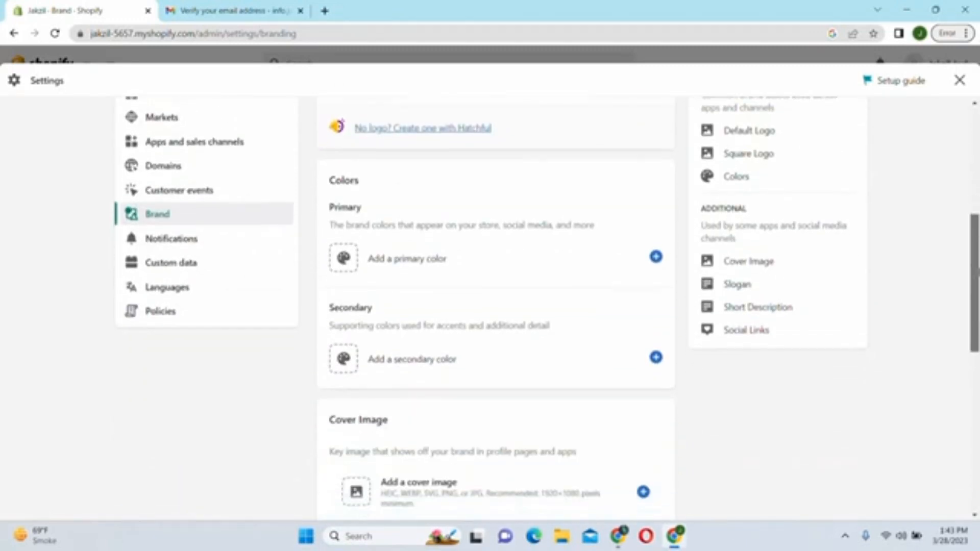
pyautogui.click(164, 246)
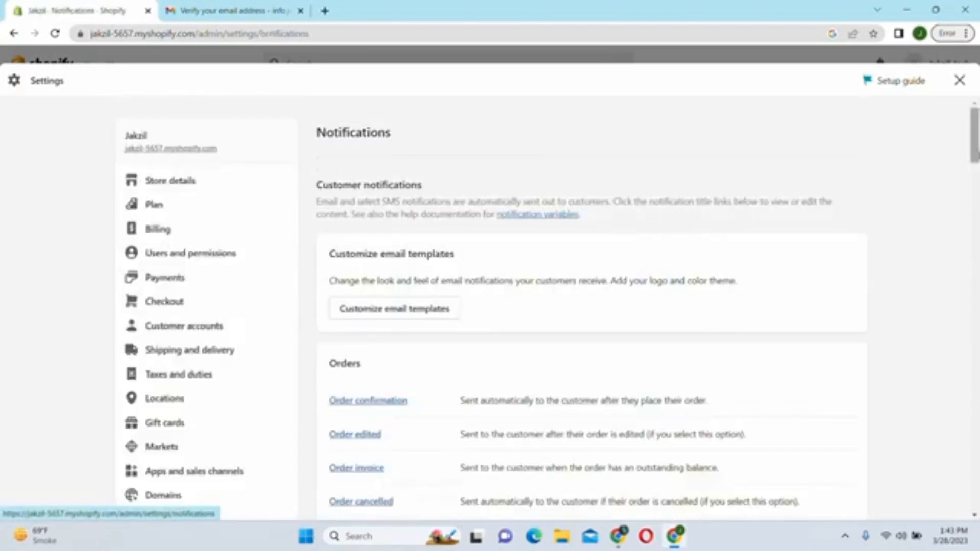
# - Send a test staff order notification to the store's recipient address, then switch to Gmail to check it
pyautogui.moveTo(975, 148); pyautogui.dragTo(976, 176)
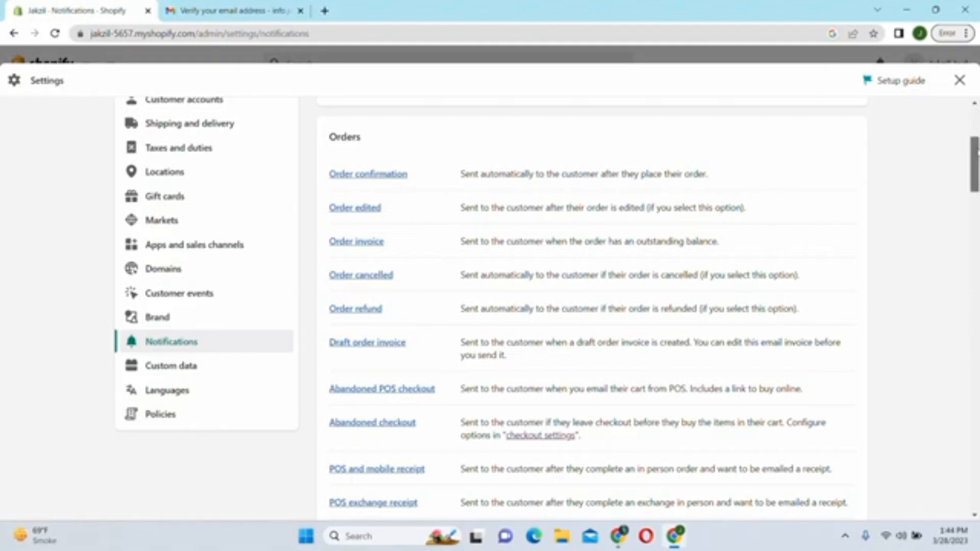
pyautogui.moveTo(978, 152); pyautogui.dragTo(977, 162)
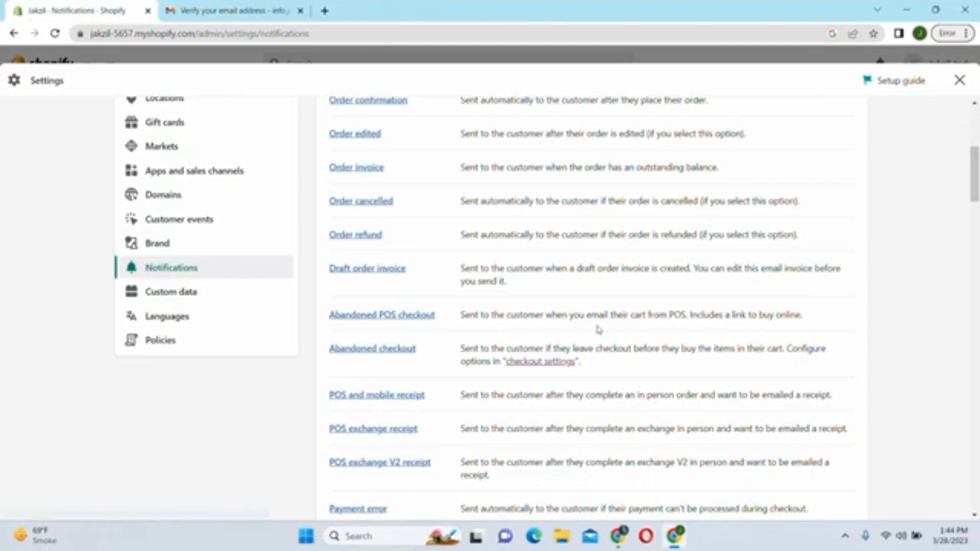
pyautogui.moveTo(975, 147); pyautogui.dragTo(975, 228)
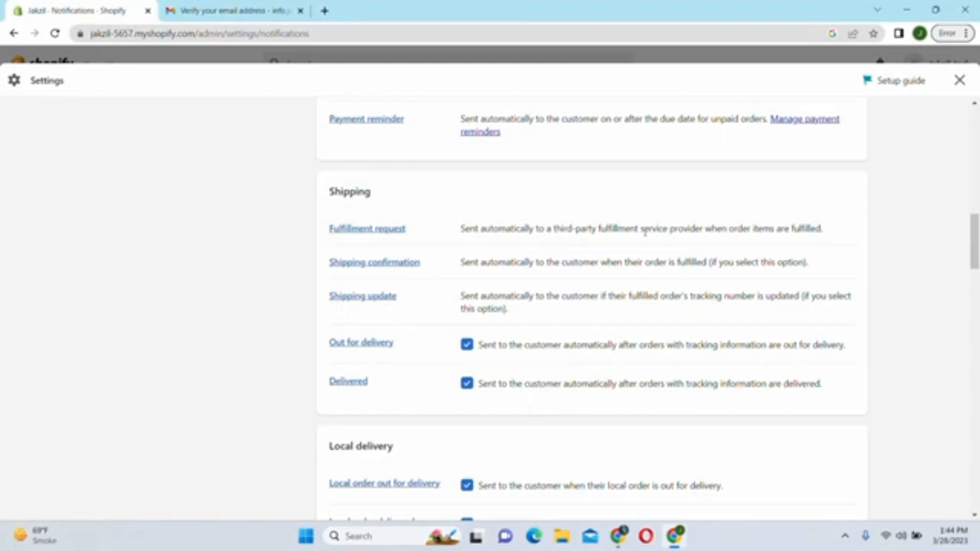
pyautogui.moveTo(975, 226); pyautogui.dragTo(975, 456)
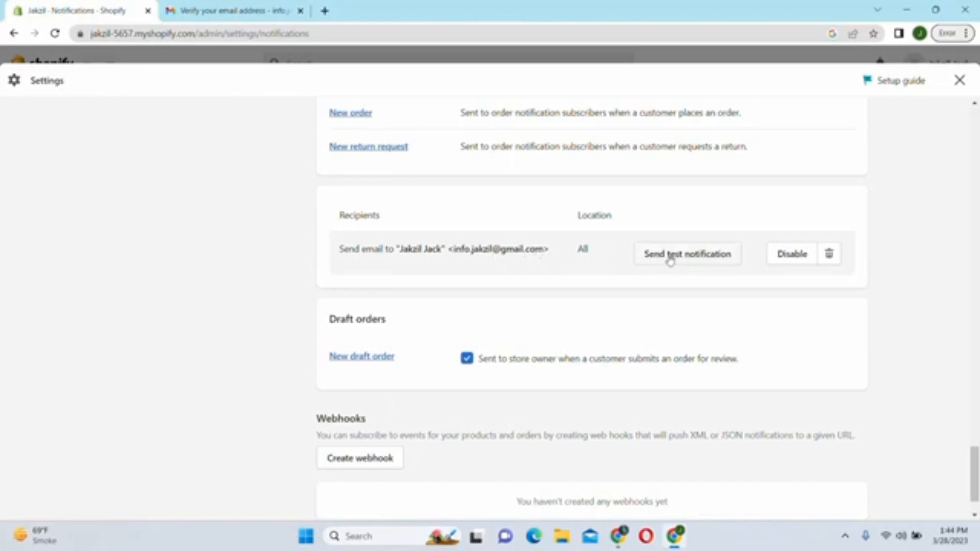
pyautogui.click(703, 262)
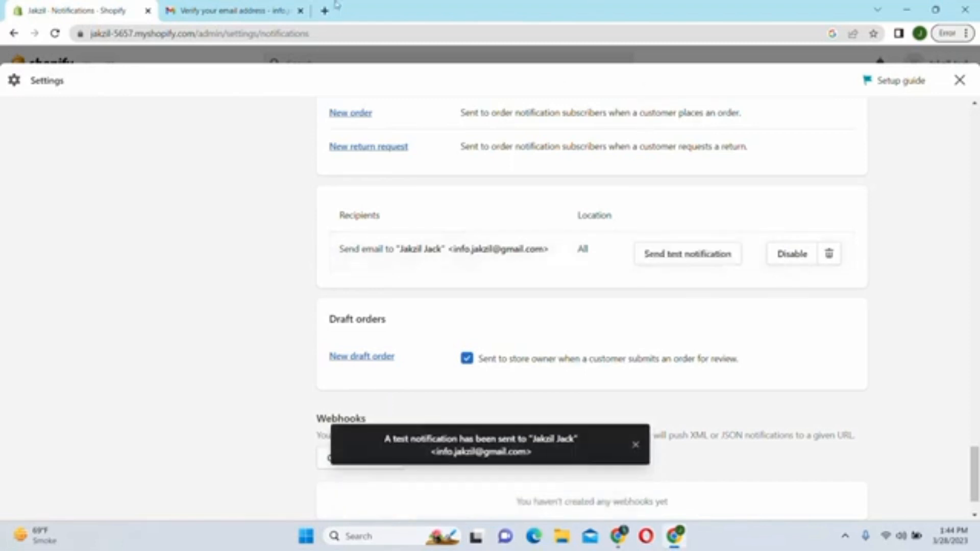
pyautogui.click(265, 13)
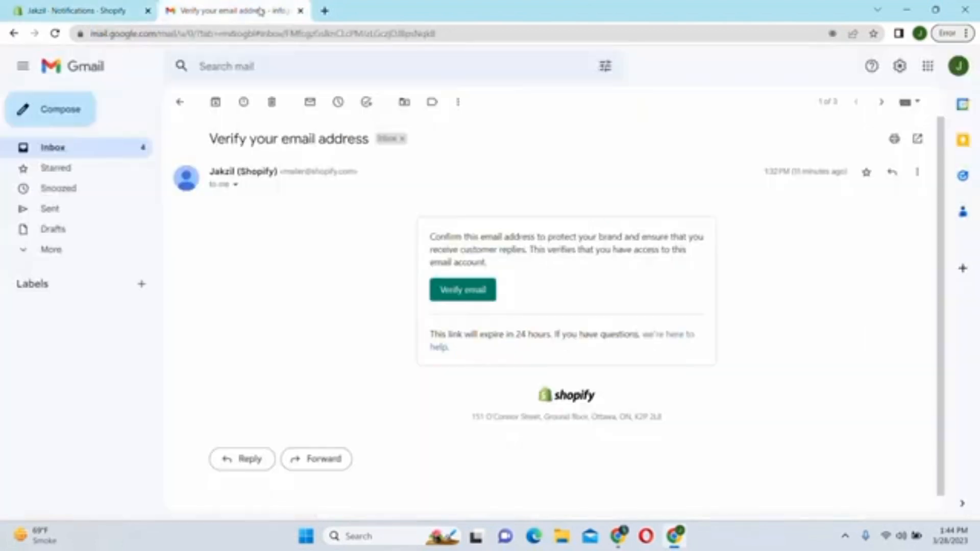
# - Read the 'Payment settings changed' and Shopify app emails in Gmail, then go back to Shopify notifications
pyautogui.click(46, 154)
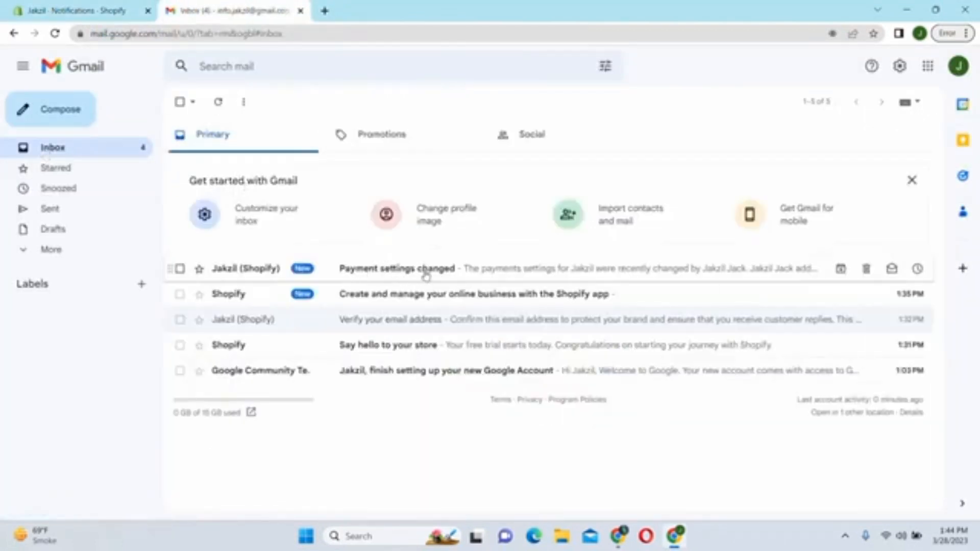
pyautogui.click(397, 273)
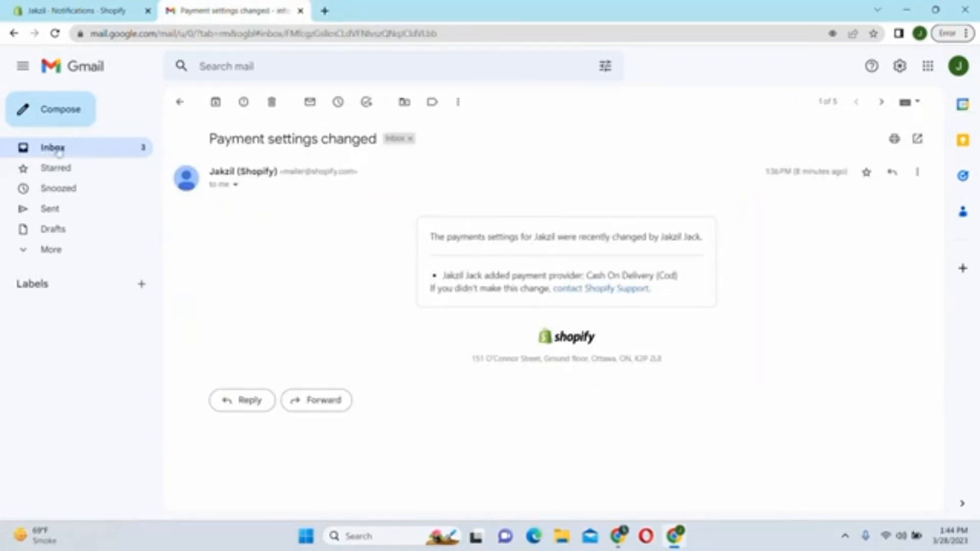
pyautogui.click(58, 151)
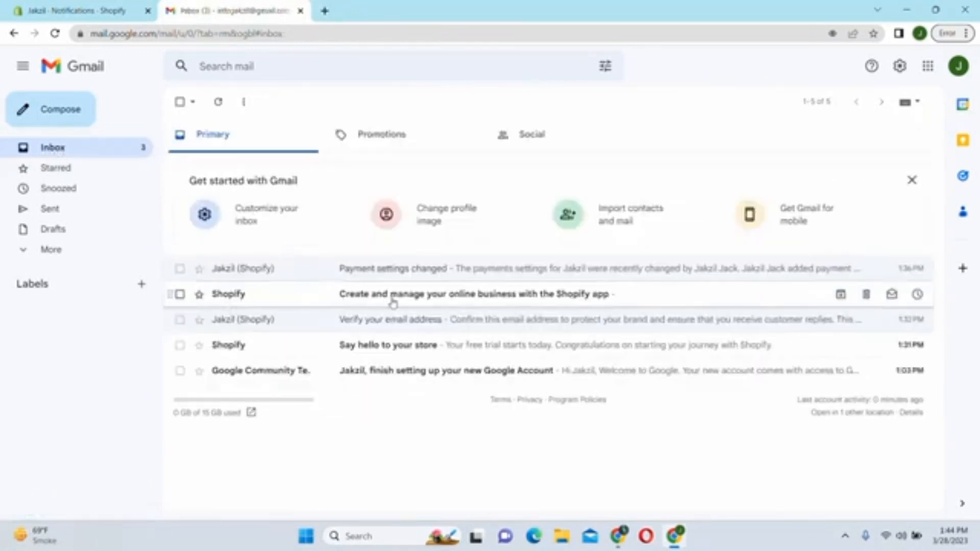
pyautogui.click(531, 301)
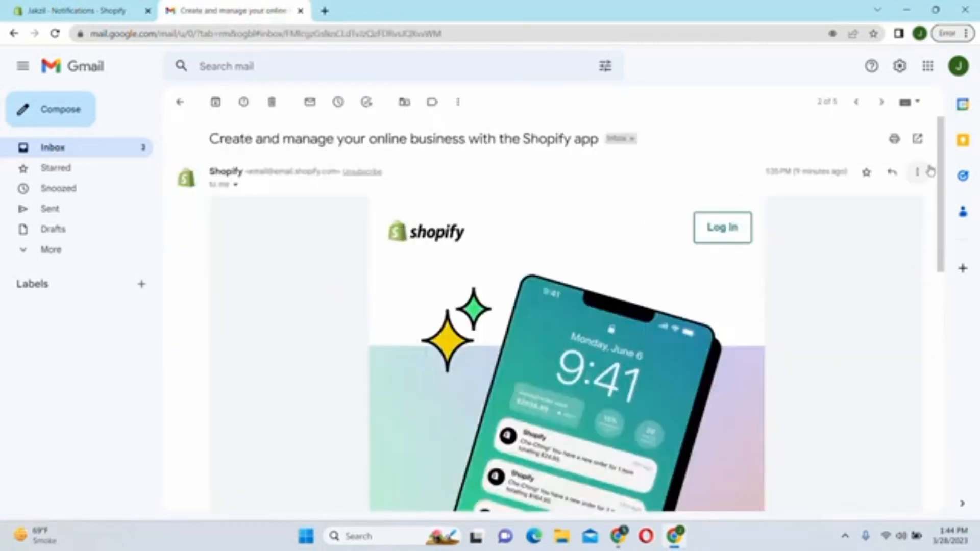
pyautogui.moveTo(943, 162)
pyautogui.mouseDown()
pyautogui.moveTo(950, 305)
pyautogui.moveTo(950, 149)
pyautogui.mouseUp()
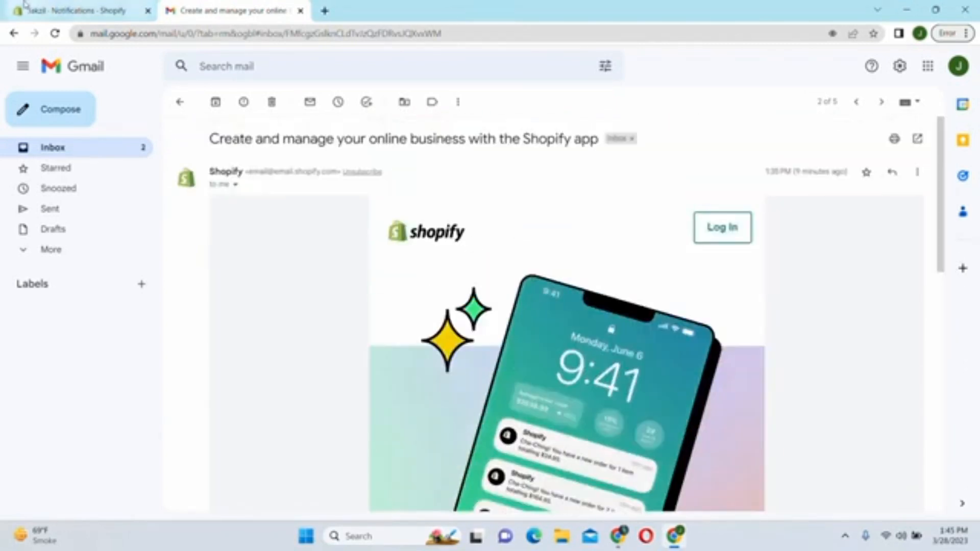
pyautogui.click(84, 6)
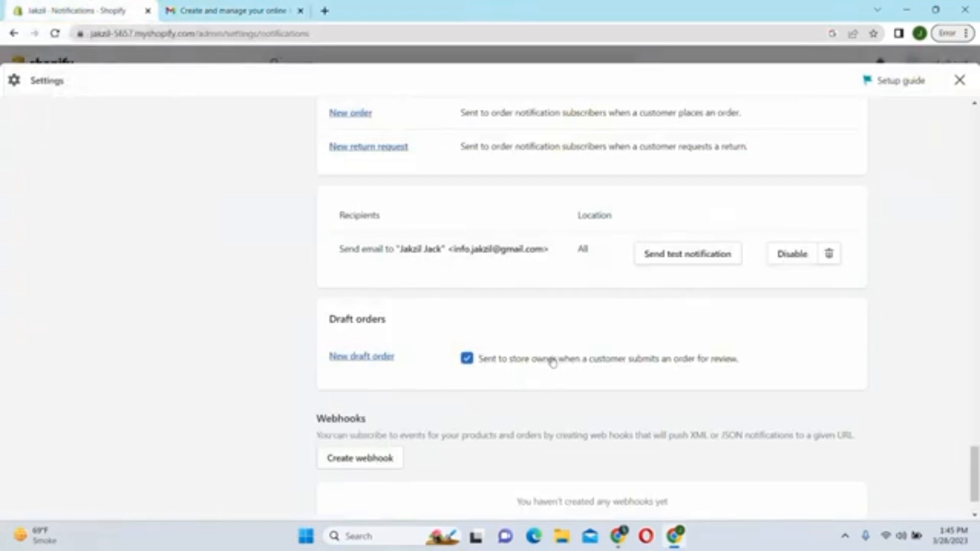
# - Scroll down the Notifications page and go to the Custom data settings with its metafield definitions
pyautogui.moveTo(974, 475); pyautogui.dragTo(975, 436)
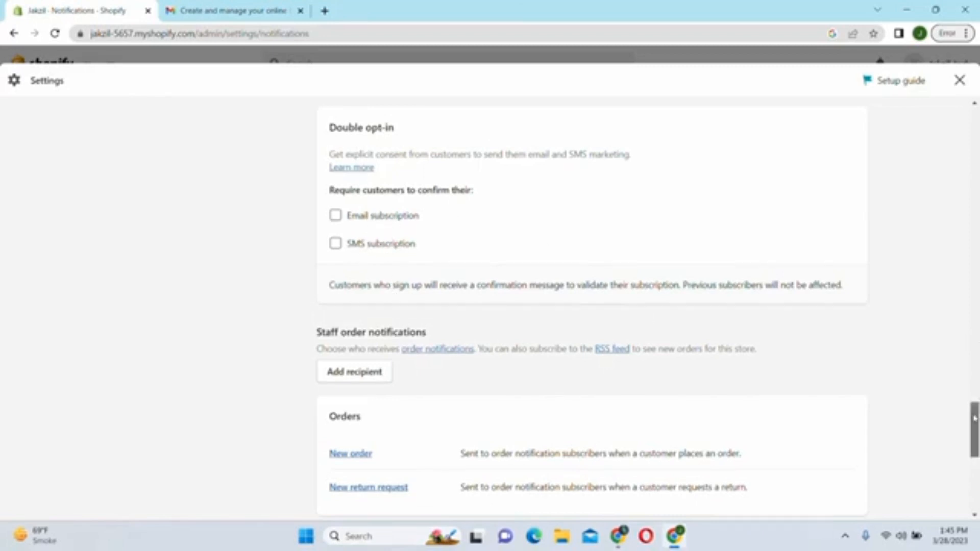
pyautogui.moveTo(975, 415); pyautogui.dragTo(974, 172)
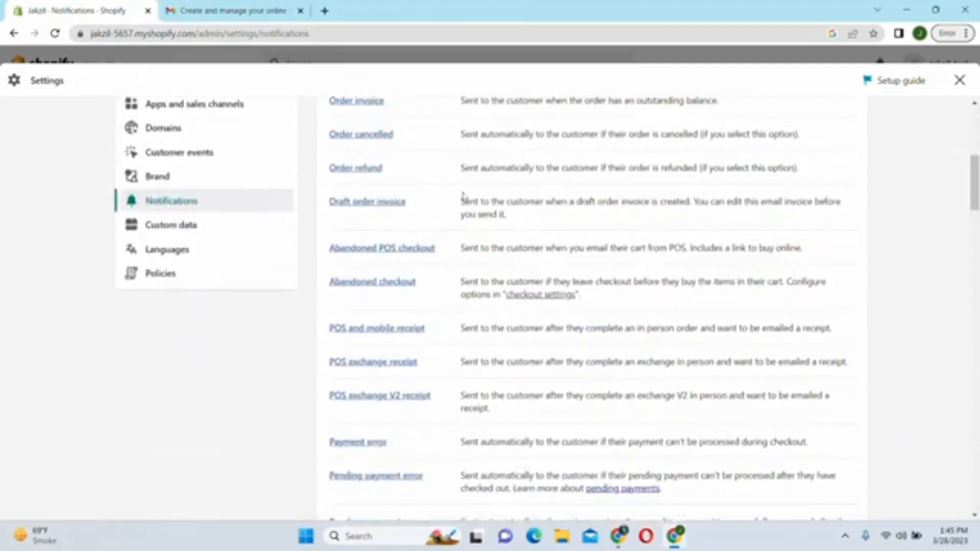
pyautogui.click(192, 228)
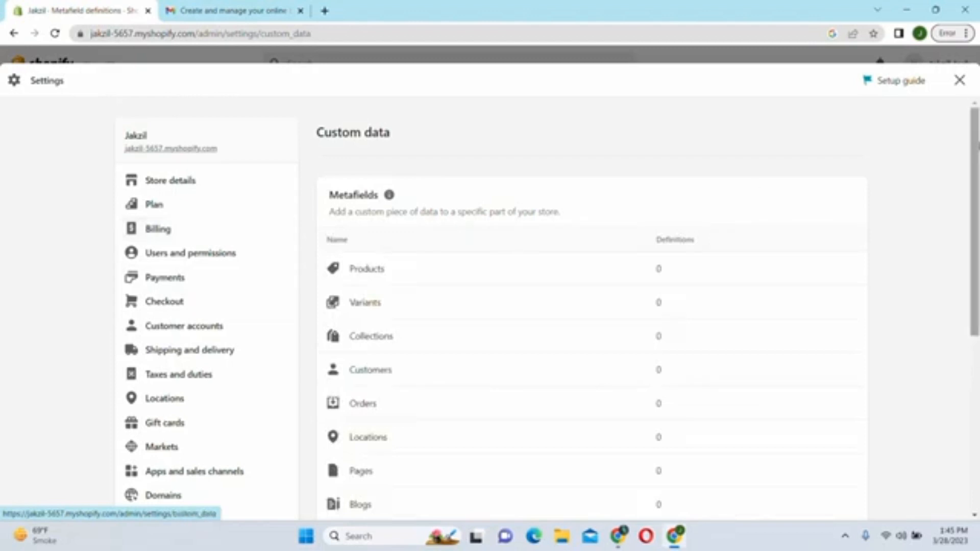
# - View Store languages, then go to the Policies settings where the Refund policy is empty
pyautogui.moveTo(975, 150); pyautogui.dragTo(975, 299)
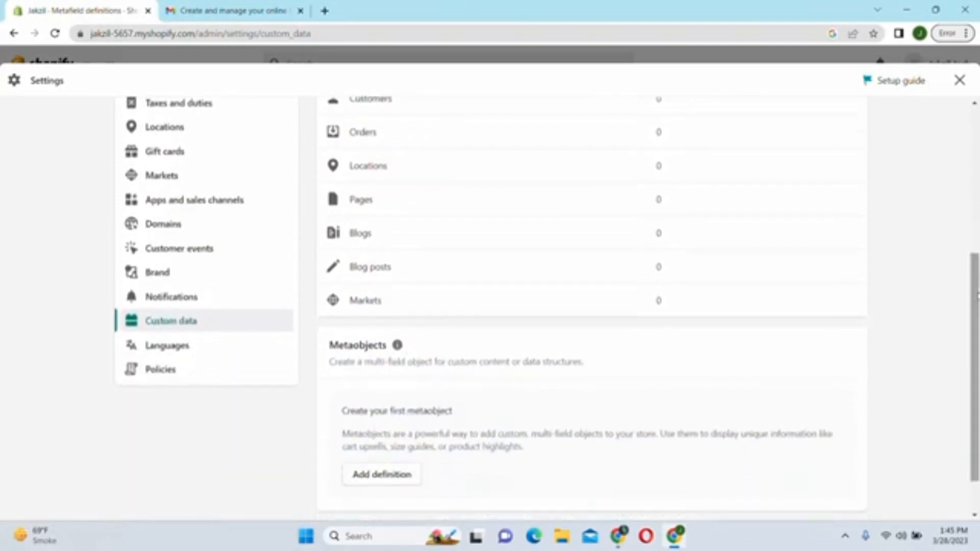
pyautogui.click(166, 347)
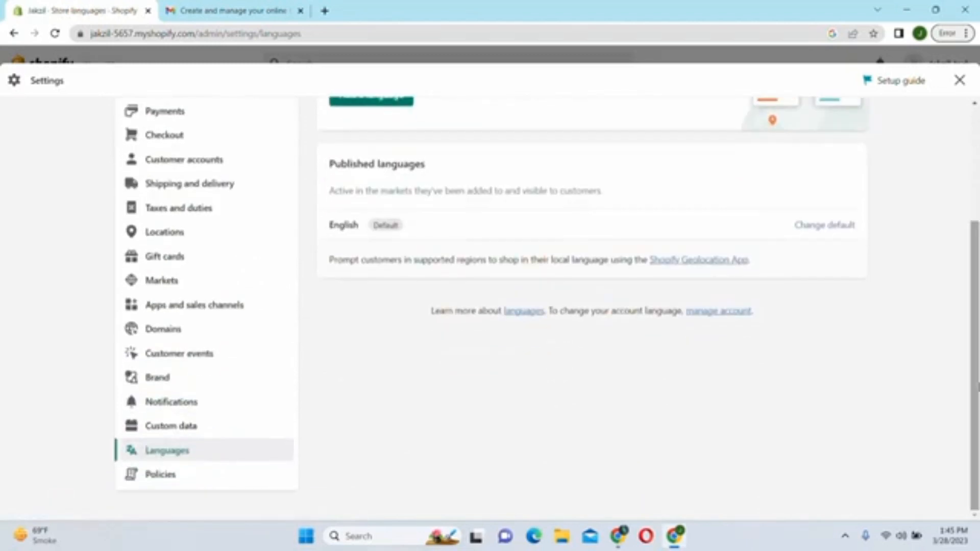
pyautogui.click(159, 479)
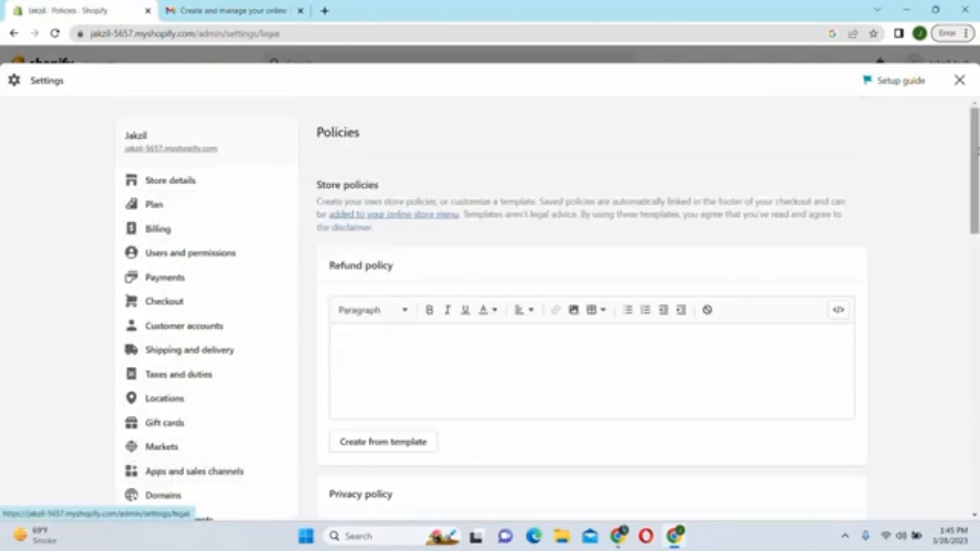
pyautogui.scroll(-2, 973, 168)
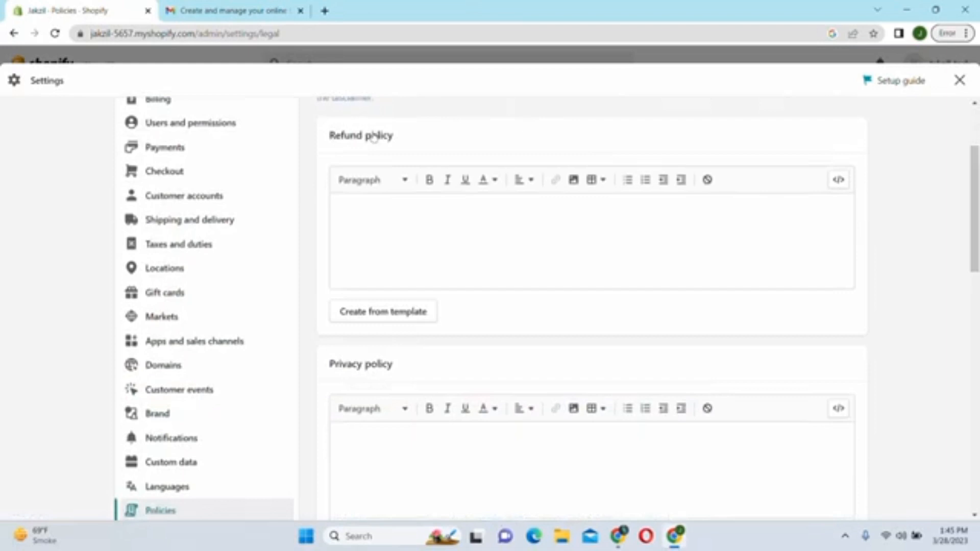
pyautogui.moveTo(396, 139); pyautogui.dragTo(330, 134)
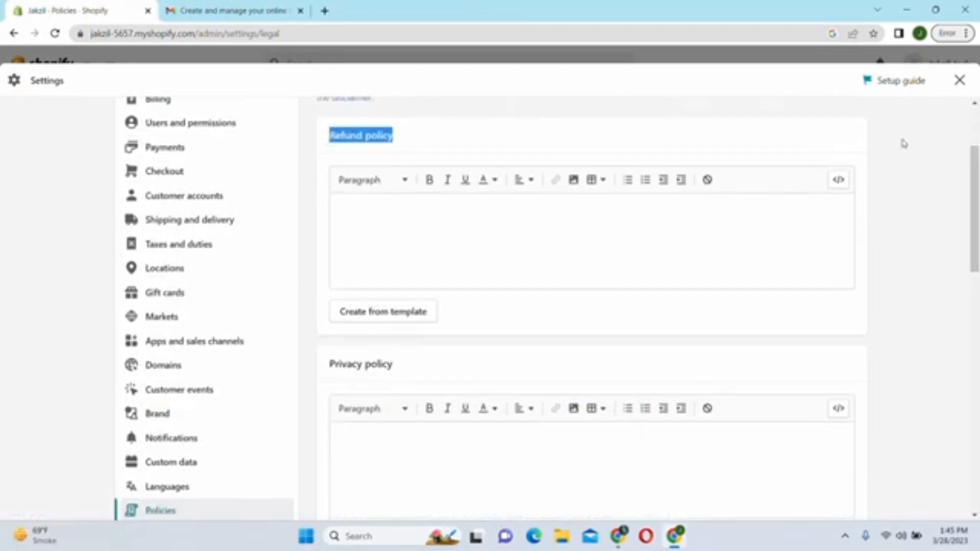
pyautogui.click(906, 145)
pyautogui.scroll(-3, 975, 174)
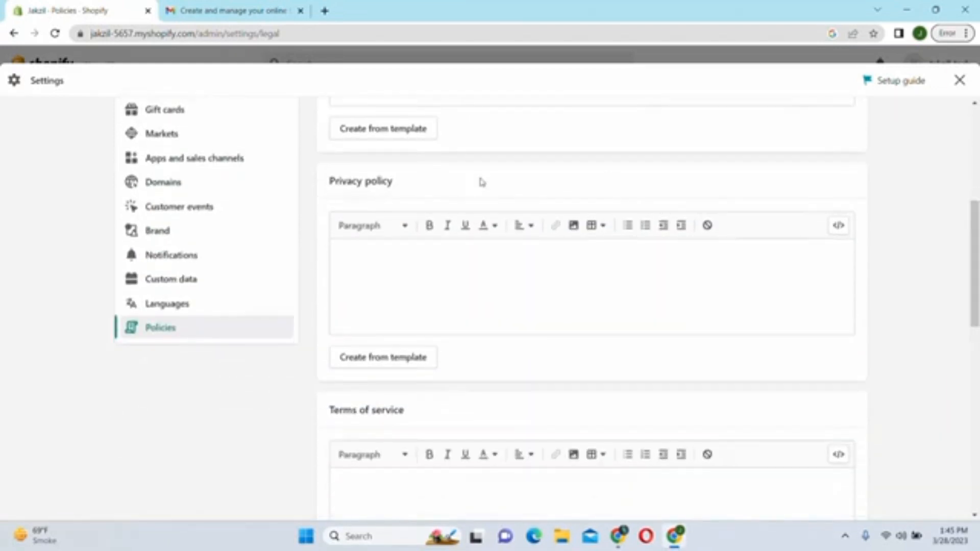
pyautogui.moveTo(401, 184); pyautogui.dragTo(330, 191)
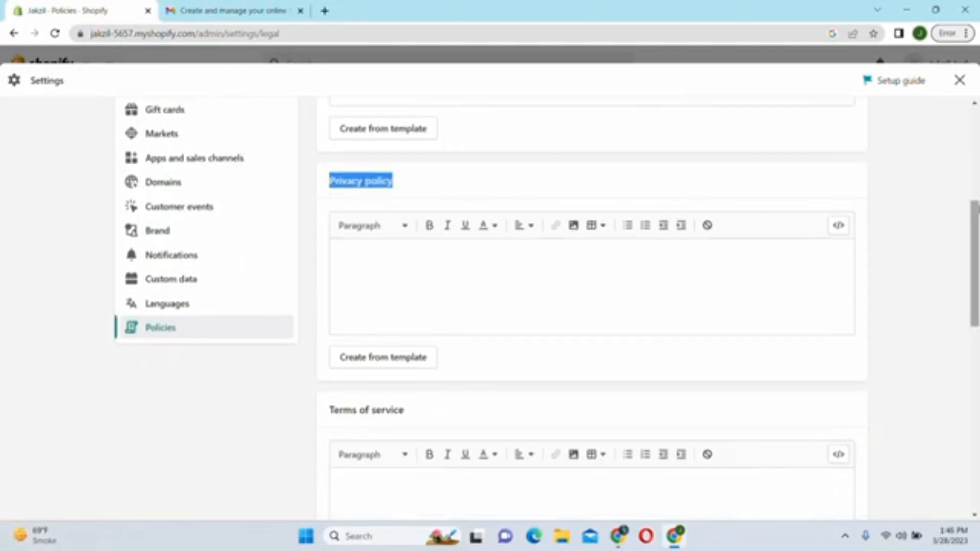
pyautogui.scroll(-4, 974, 263)
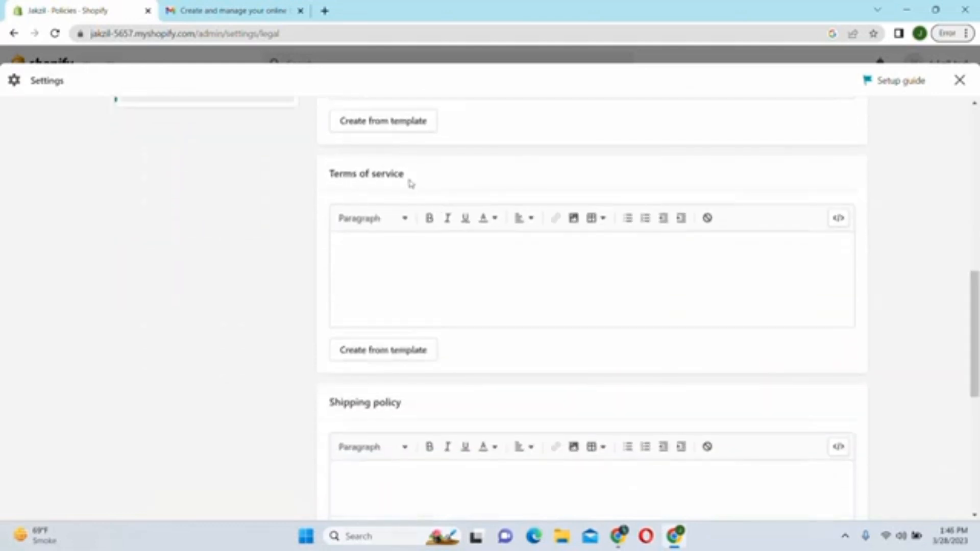
pyautogui.moveTo(408, 178); pyautogui.dragTo(322, 184)
pyautogui.scroll(-6, 973, 357)
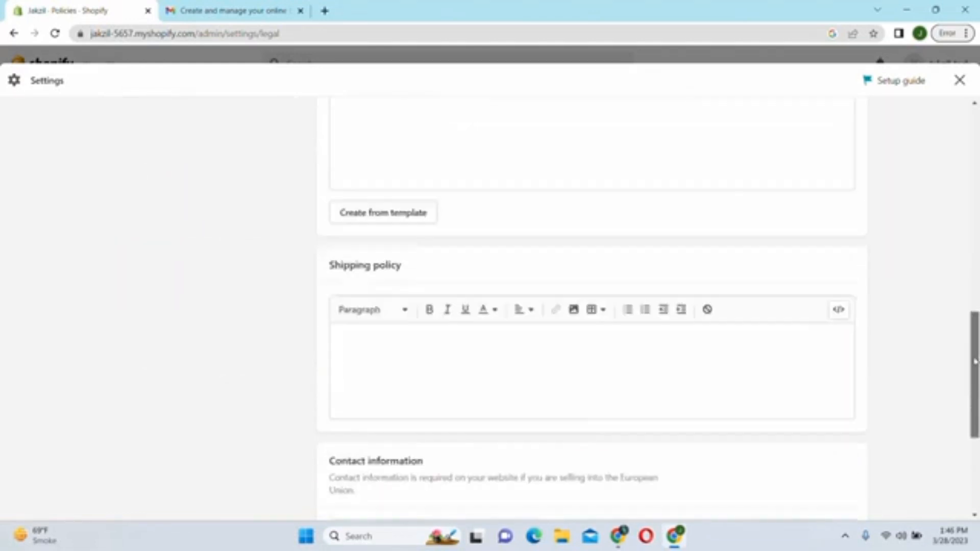
pyautogui.scroll(2, 973, 378)
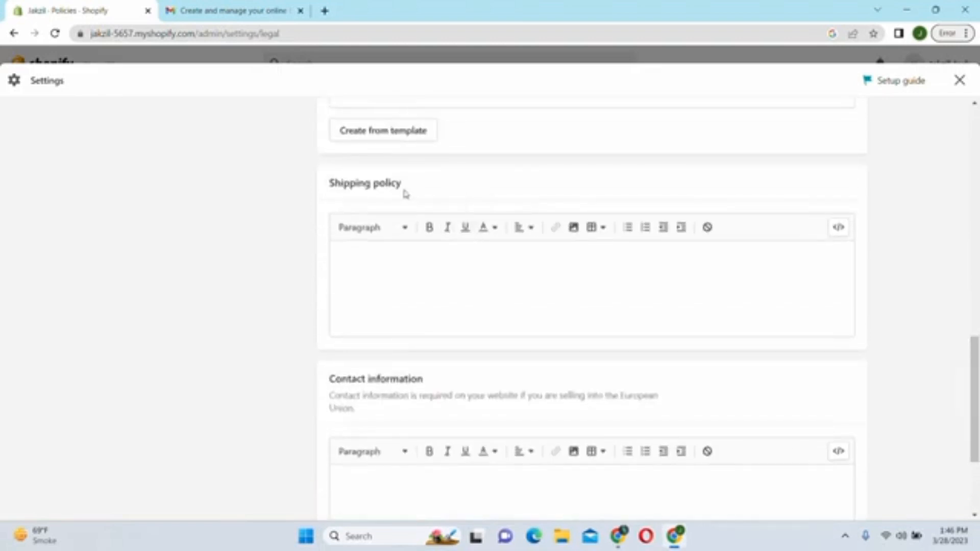
pyautogui.moveTo(403, 186); pyautogui.dragTo(299, 188)
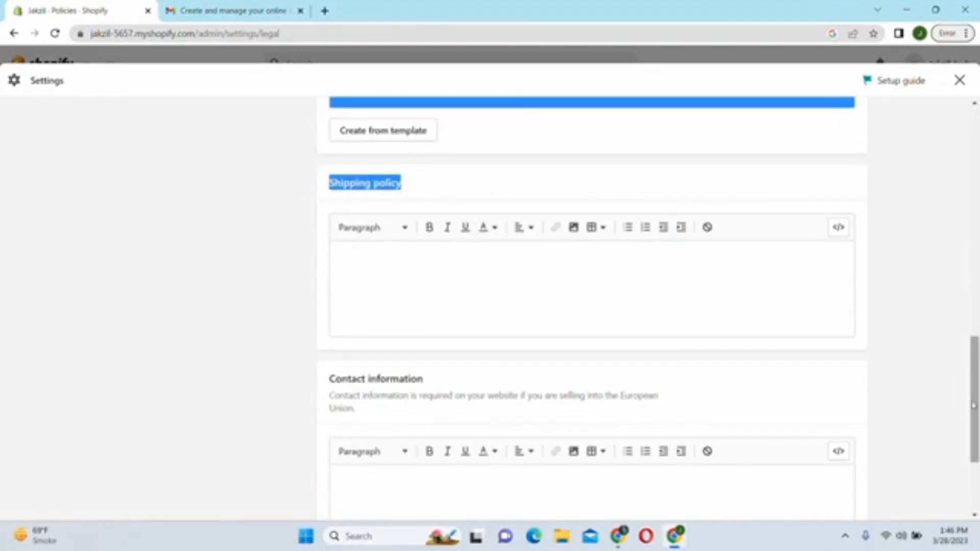
pyautogui.rightClick(974, 405)
pyautogui.moveTo(424, 381); pyautogui.dragTo(331, 377)
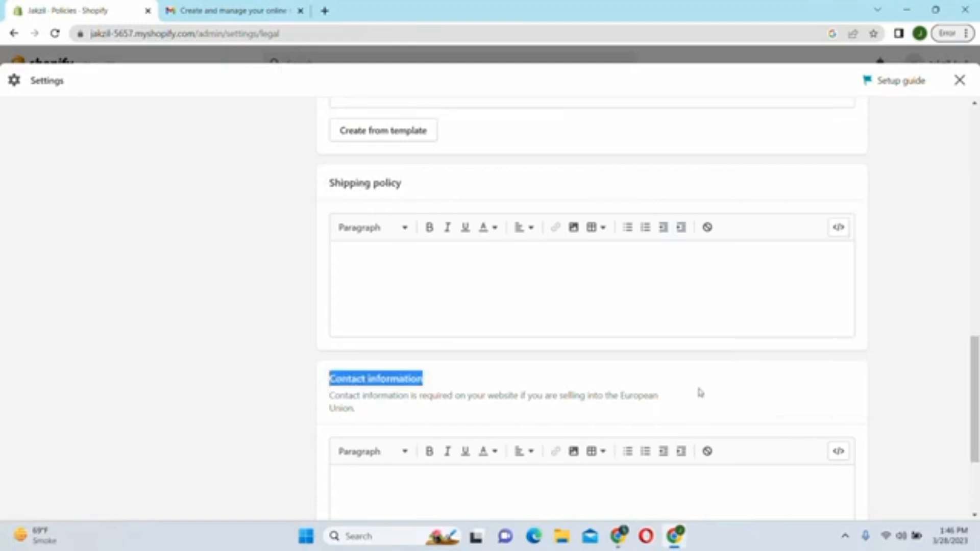
pyautogui.click(726, 391)
pyautogui.moveTo(975, 362); pyautogui.dragTo(976, 132)
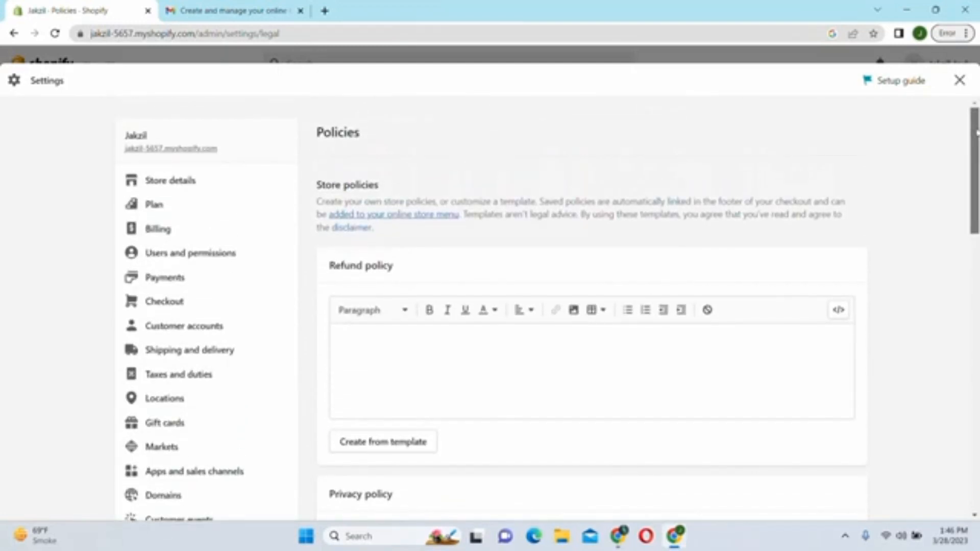
pyautogui.scroll(-2, 976, 137)
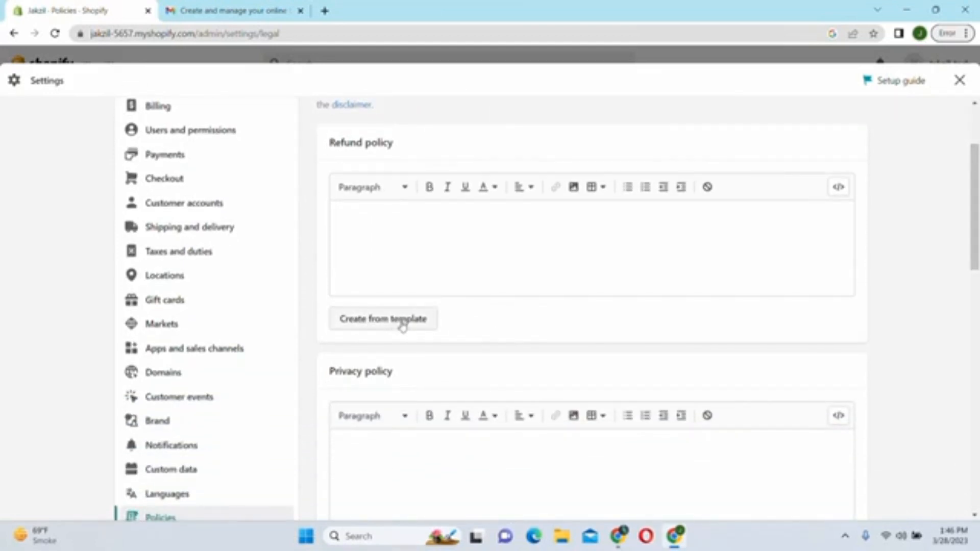
# - Generate the Refund policy from the template, with its 30-day return window, and review it
pyautogui.click(375, 326)
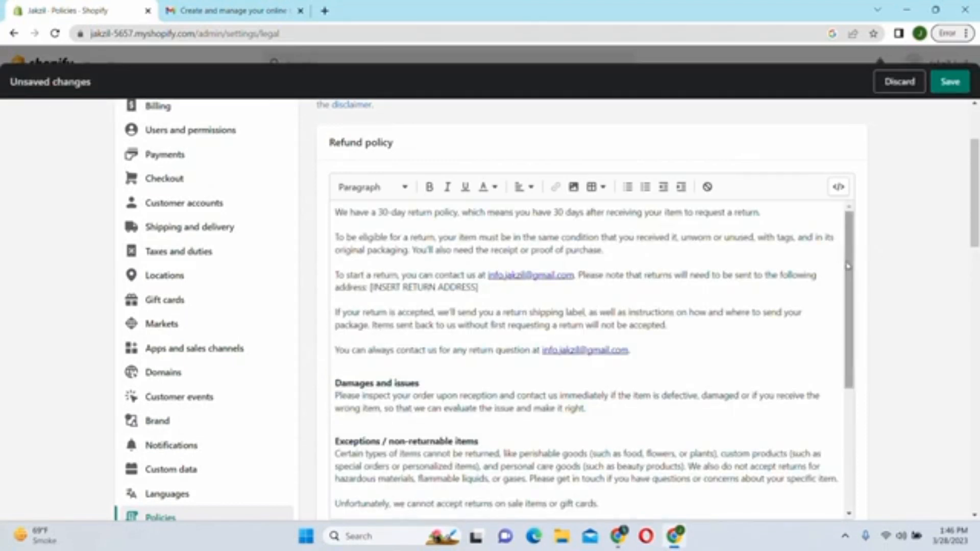
pyautogui.click(850, 263)
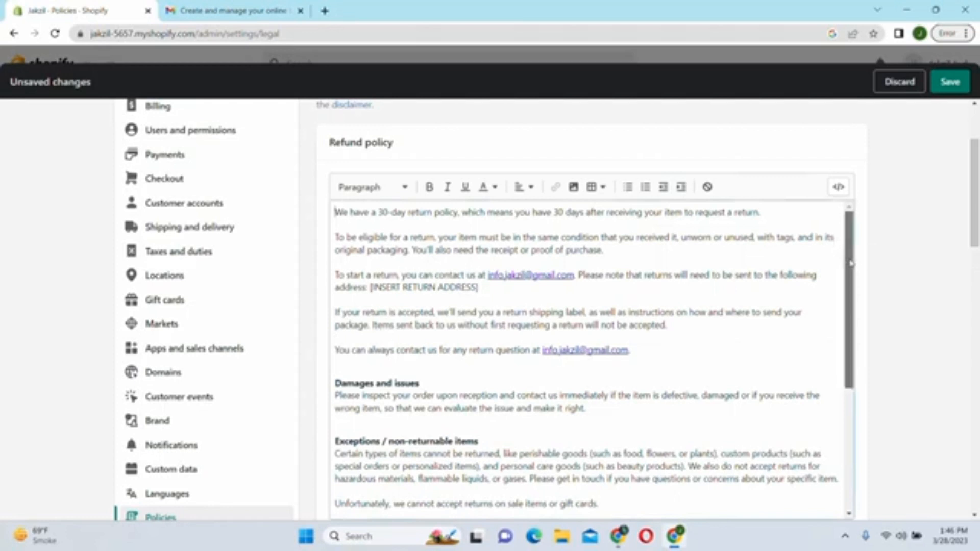
pyautogui.moveTo(850, 264); pyautogui.dragTo(844, 242)
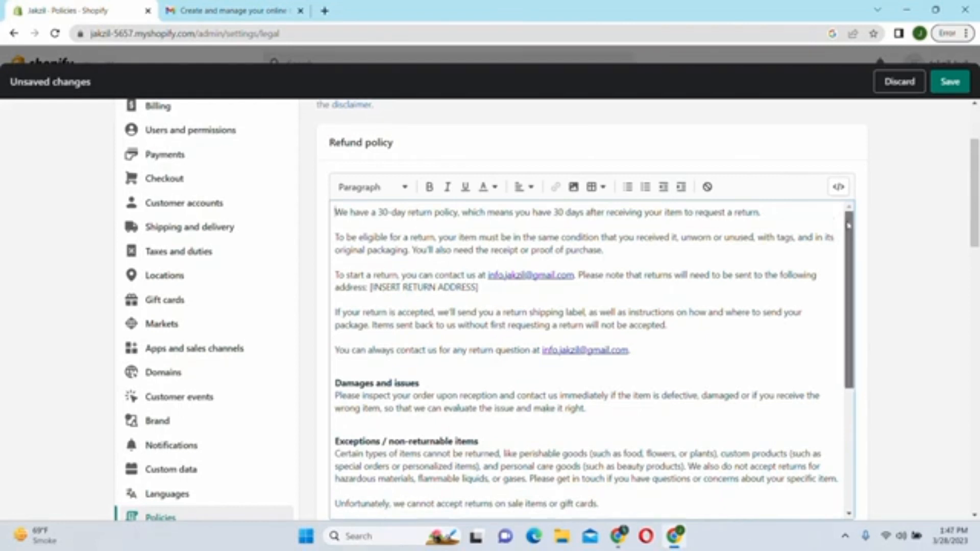
pyautogui.moveTo(848, 225); pyautogui.dragTo(860, 392)
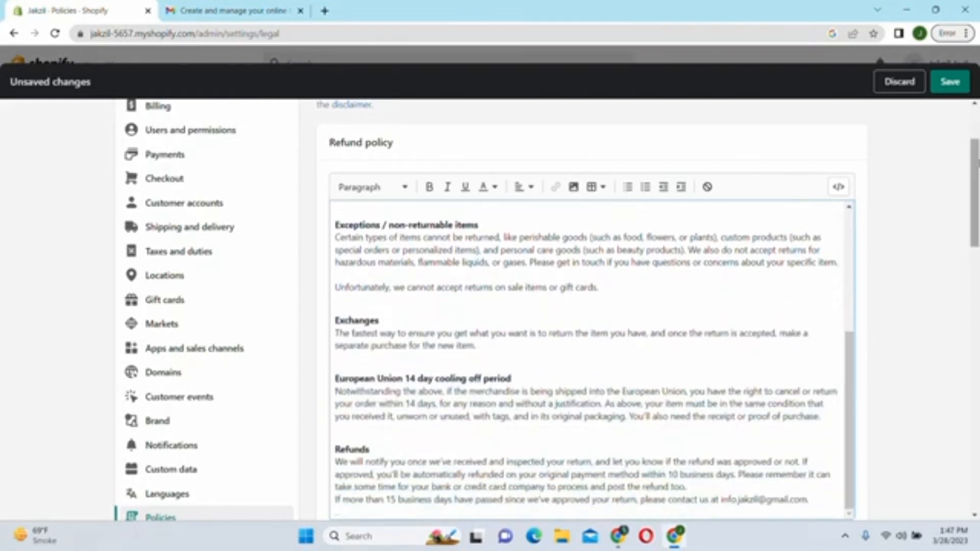
pyautogui.moveTo(978, 187); pyautogui.dragTo(978, 299)
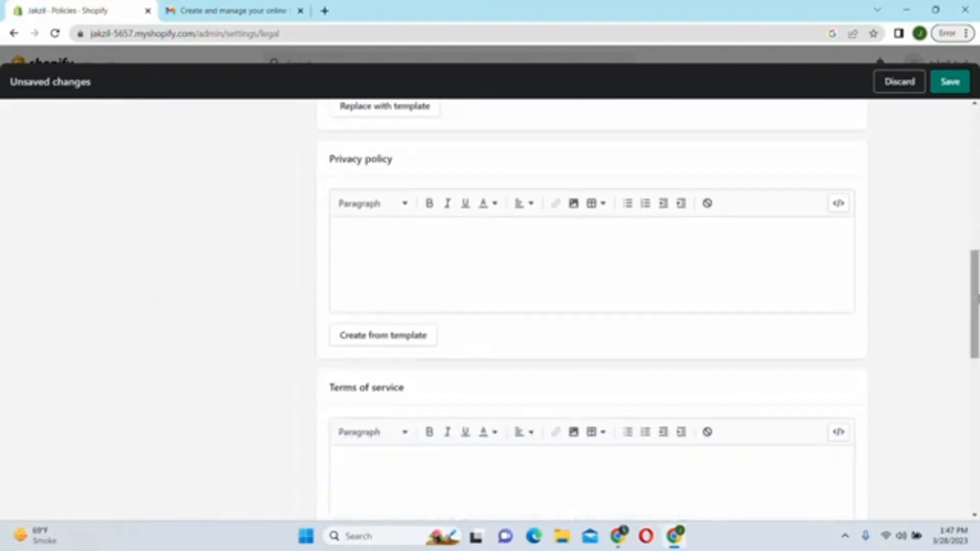
# - Generate the Privacy policy from the template and review its cookies table, Changes and Complaints sections
pyautogui.click(369, 347)
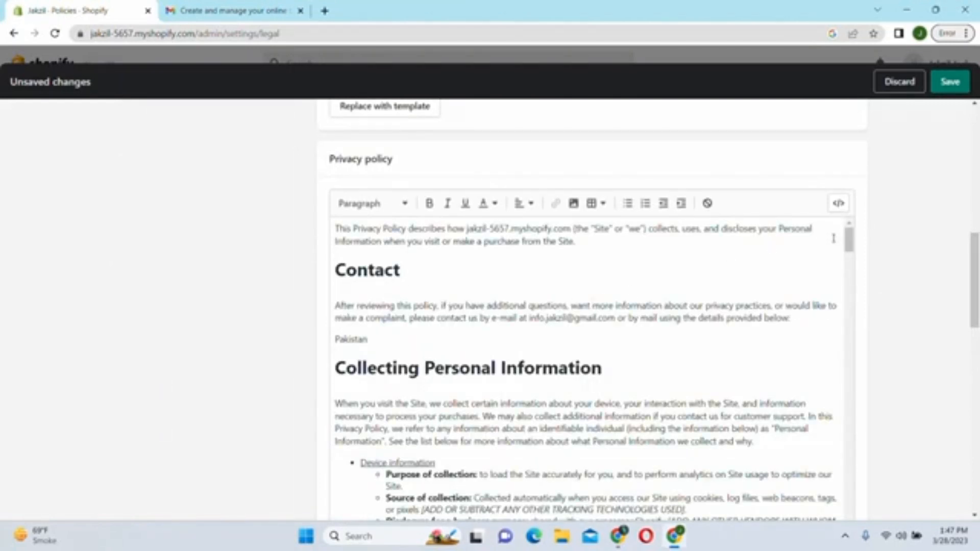
pyautogui.moveTo(850, 241); pyautogui.dragTo(883, 431)
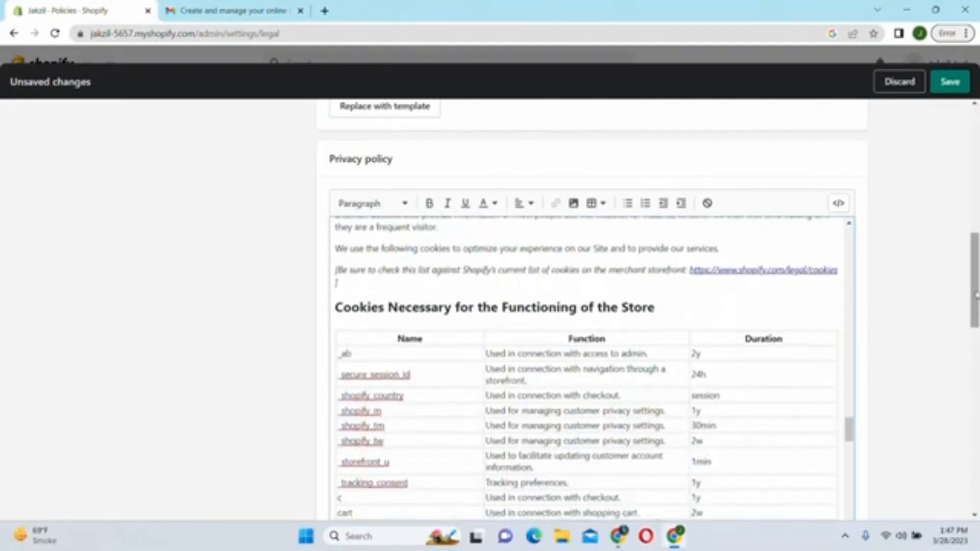
pyautogui.scroll(-4, 883, 431)
pyautogui.moveTo(853, 204)
pyautogui.mouseDown()
pyautogui.moveTo(862, 270)
pyautogui.moveTo(851, 295)
pyautogui.moveTo(849, 214)
pyautogui.mouseUp()
pyautogui.moveTo(970, 301); pyautogui.dragTo(966, 258)
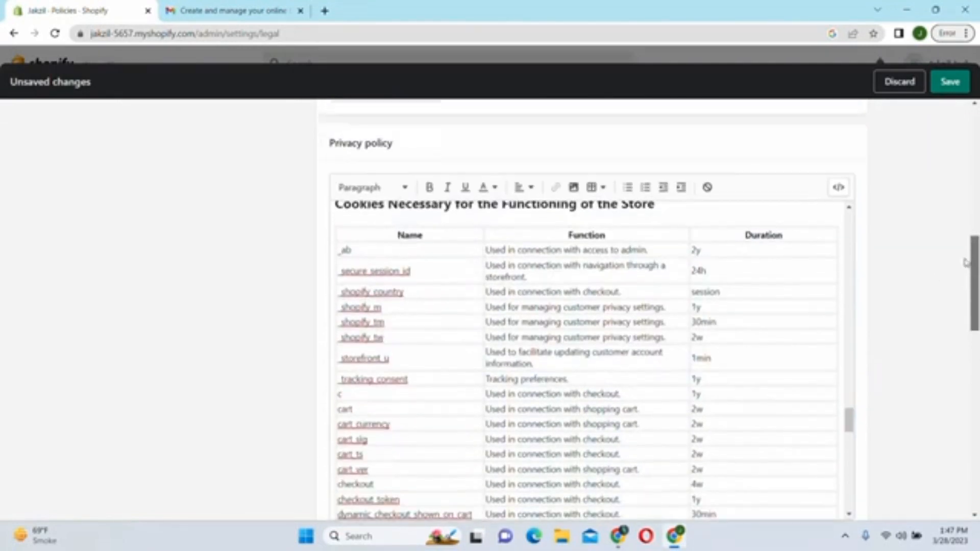
pyautogui.moveTo(848, 418); pyautogui.dragTo(848, 497)
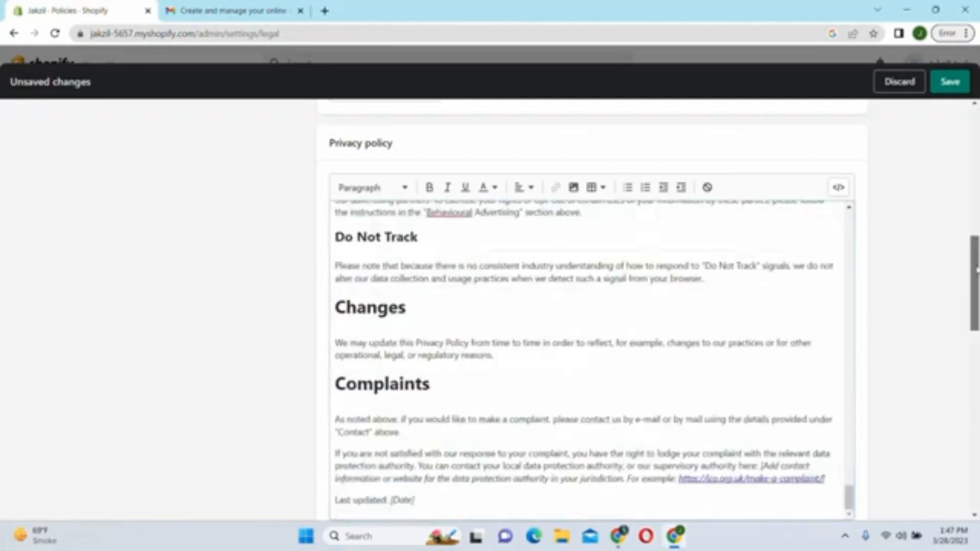
pyautogui.moveTo(975, 267); pyautogui.dragTo(976, 367)
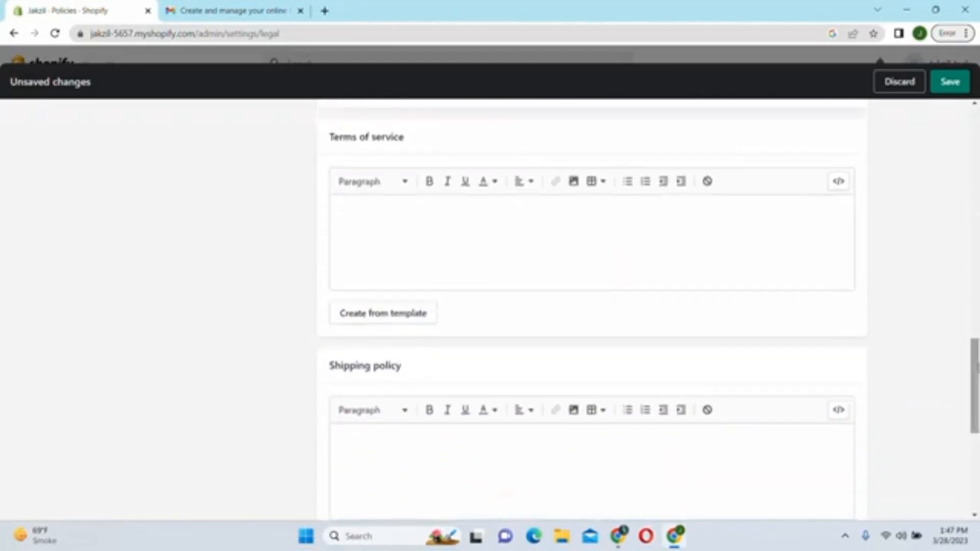
# - Generate the Terms of service from the template and review it through Section 20, with Pakistan governing law
pyautogui.click(370, 323)
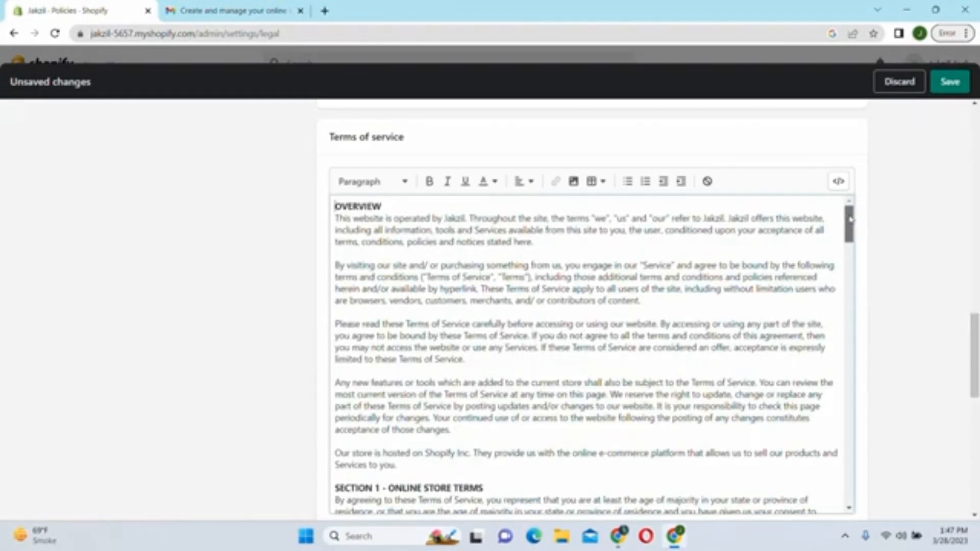
pyautogui.moveTo(852, 222); pyautogui.dragTo(889, 514)
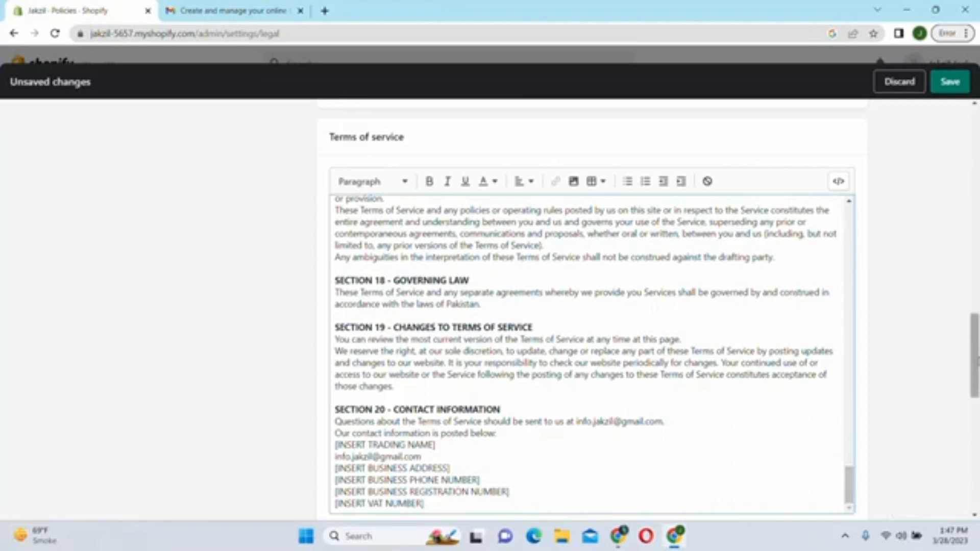
pyautogui.scroll(-3, 974, 357)
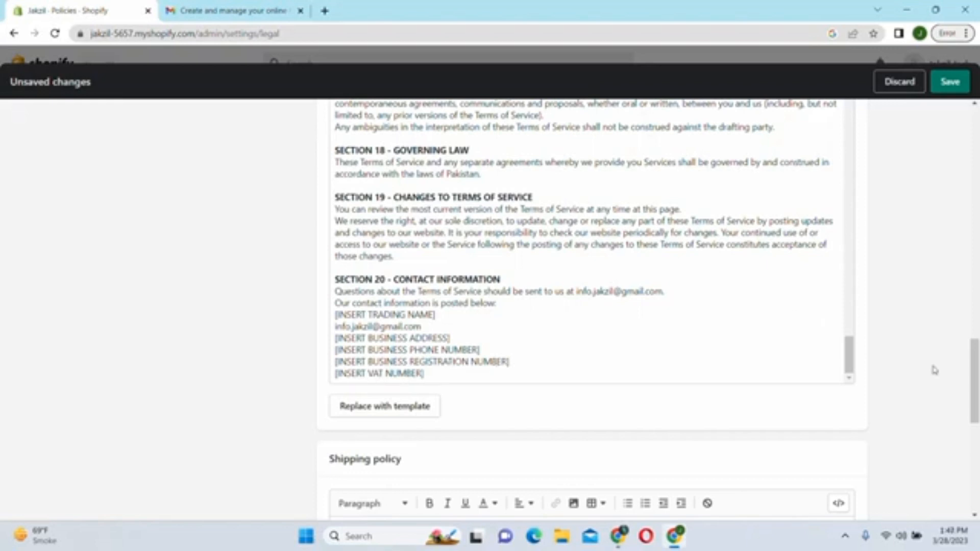
pyautogui.moveTo(974, 370); pyautogui.dragTo(974, 423)
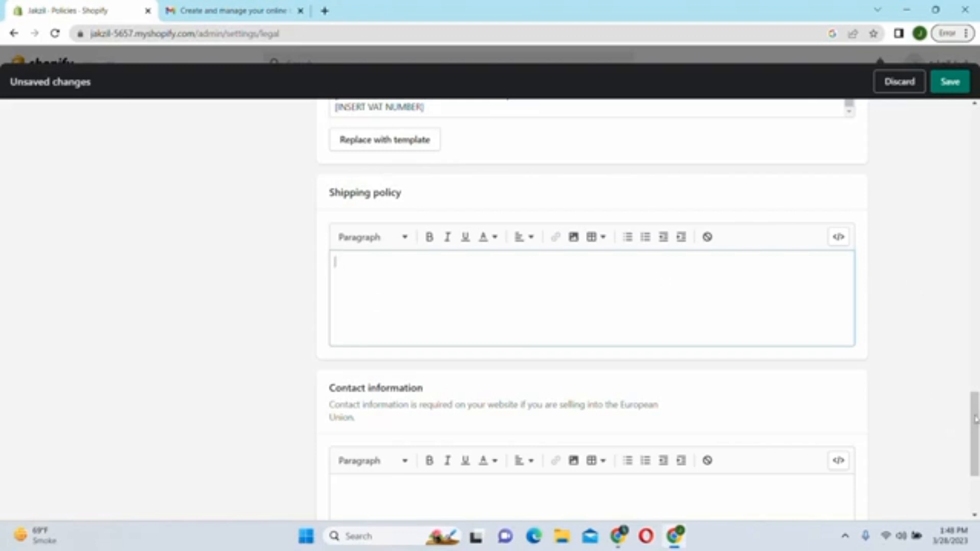
# - Generate the Contact information from the template and review its trade name, phone, email, address and VAT lines
pyautogui.moveTo(974, 423); pyautogui.dragTo(975, 457)
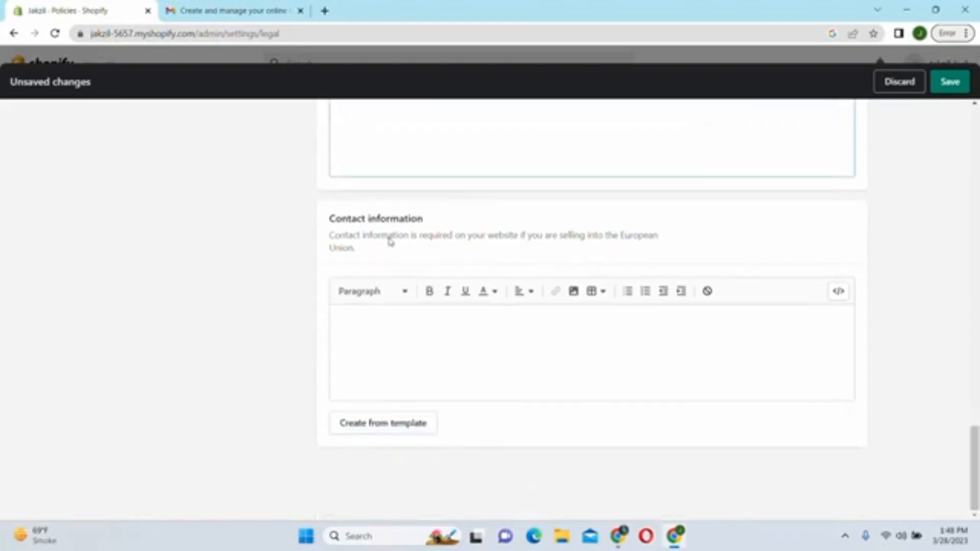
pyautogui.click(388, 432)
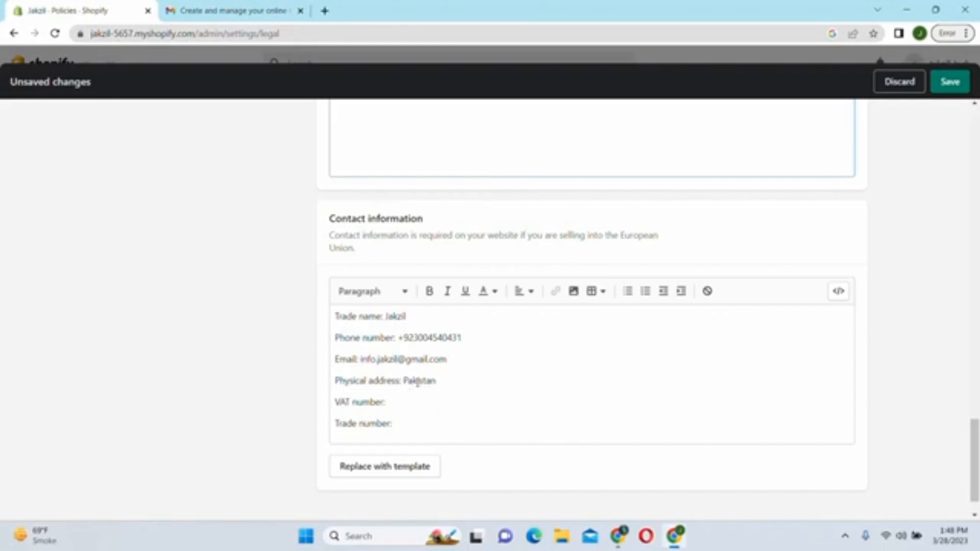
pyautogui.moveTo(393, 423); pyautogui.dragTo(321, 399)
pyautogui.click(321, 400)
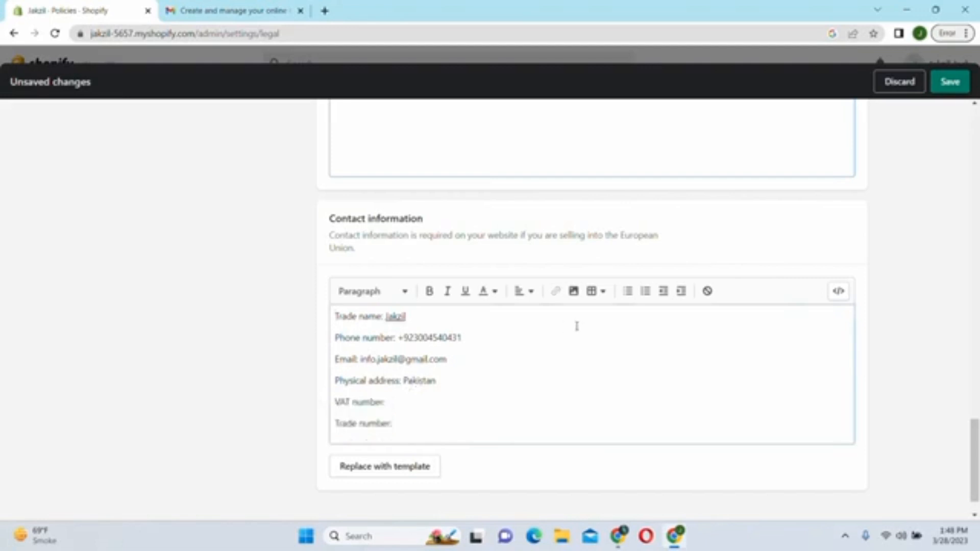
pyautogui.moveTo(974, 436); pyautogui.dragTo(972, 259)
pyautogui.moveTo(849, 378); pyautogui.dragTo(812, 124)
# - Save the template-filled refund, privacy, terms of service and contact policies
pyautogui.scroll(4, 813, 125)
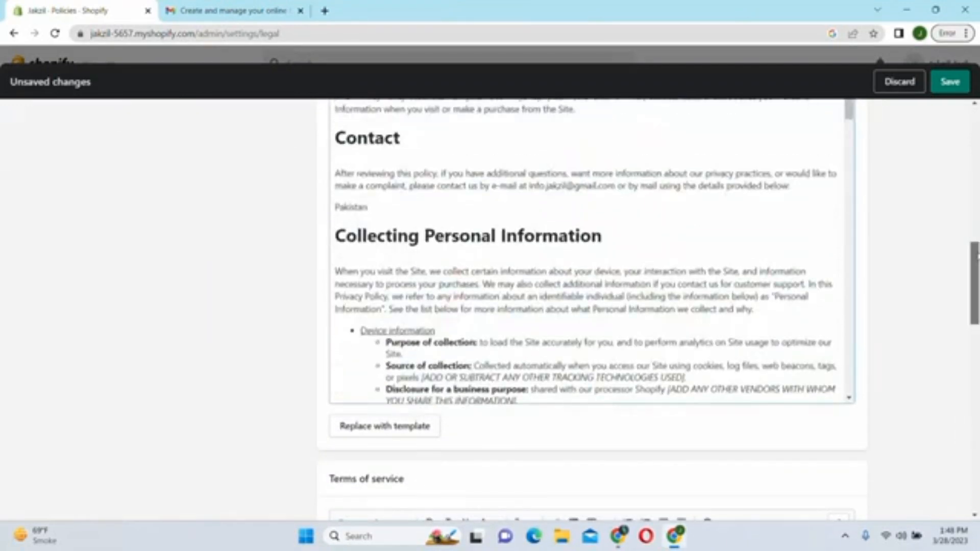
pyautogui.scroll(4, 888, 324)
pyautogui.rightClick(848, 371)
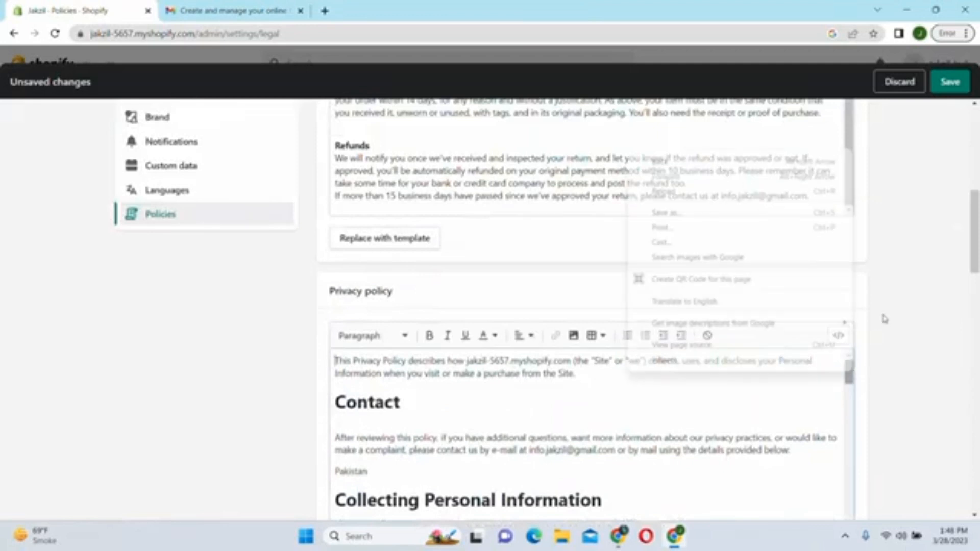
pyautogui.moveTo(975, 228); pyautogui.dragTo(974, 115)
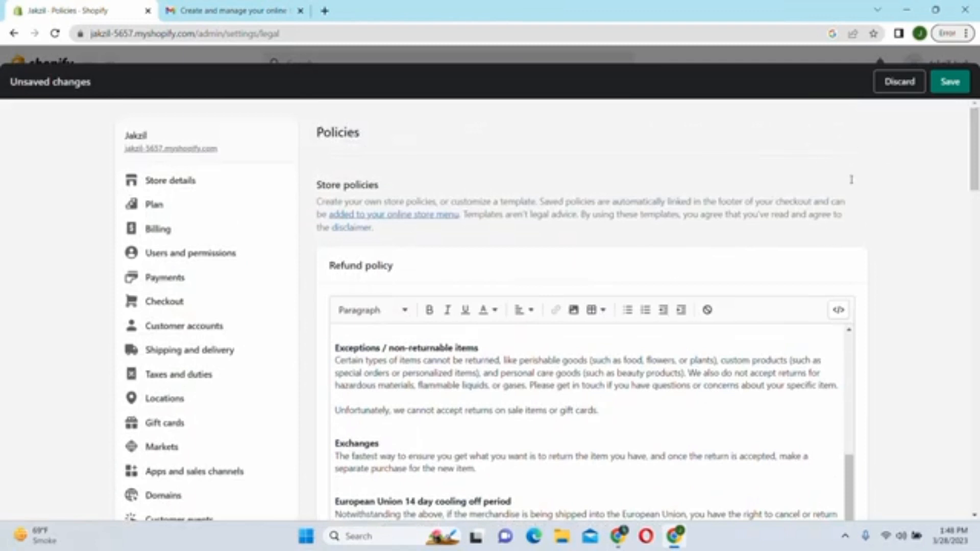
pyautogui.click(948, 92)
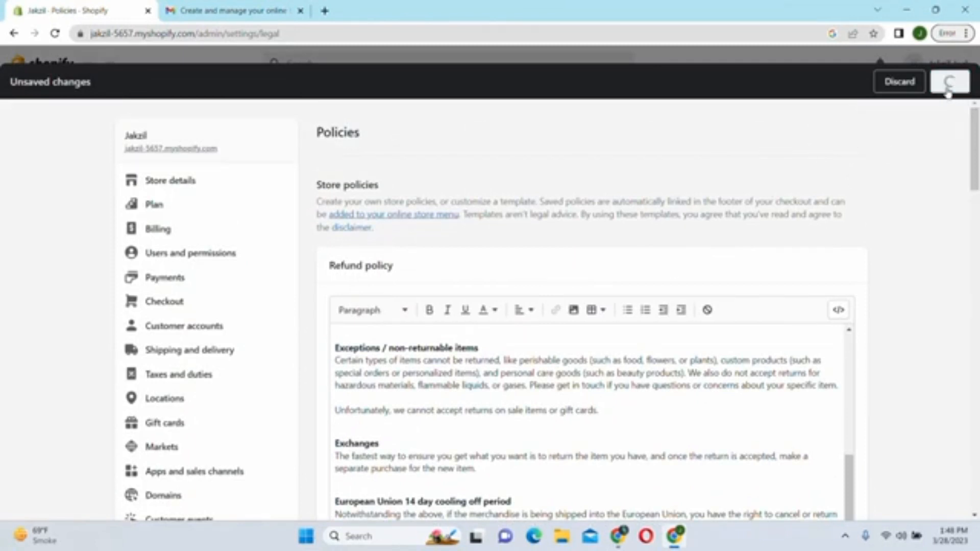